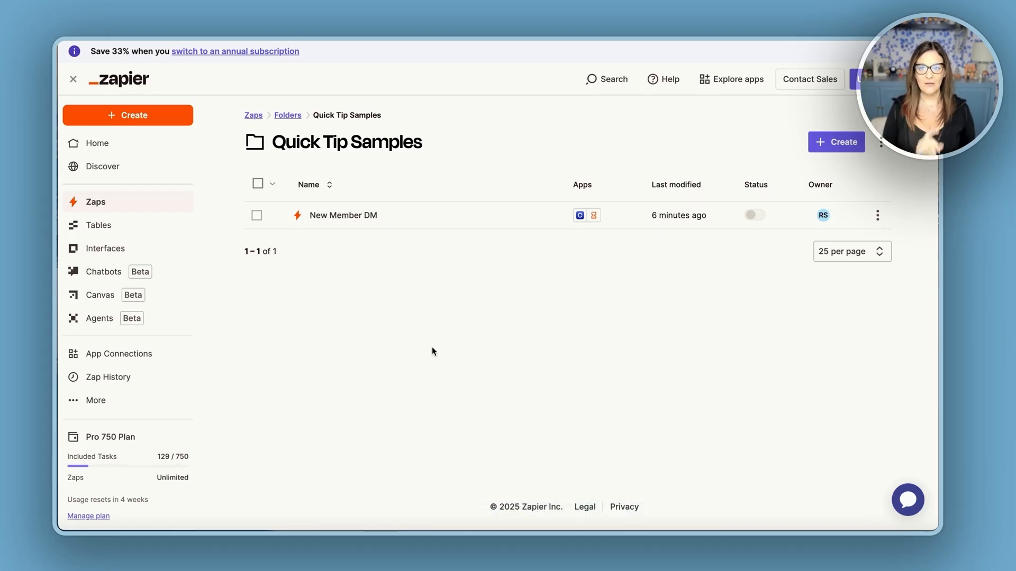
# Create a new Zap in the Quick Tip Samples folder and rename it New Member DM.
pyautogui.click(842, 144)
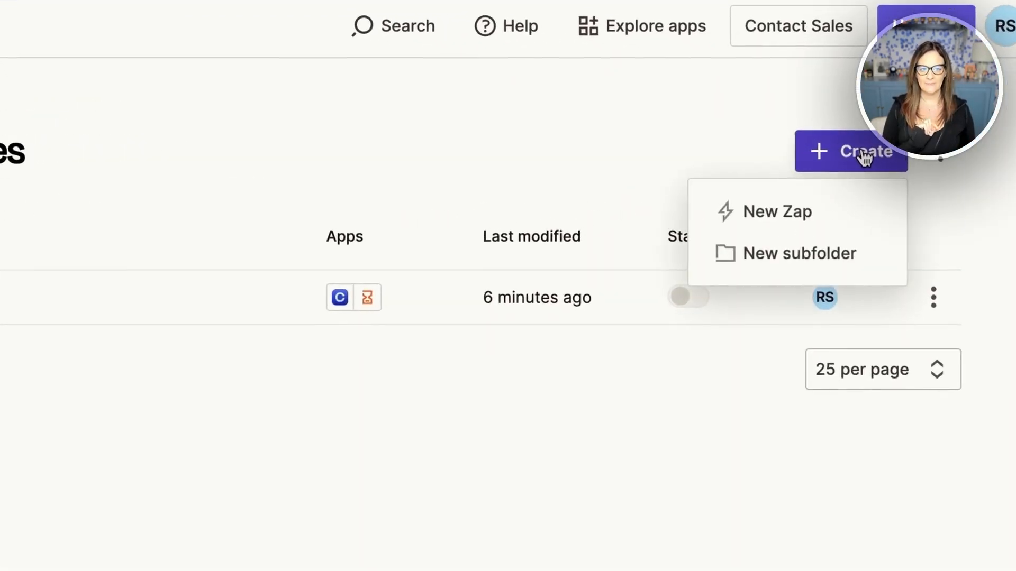
pyautogui.click(775, 217)
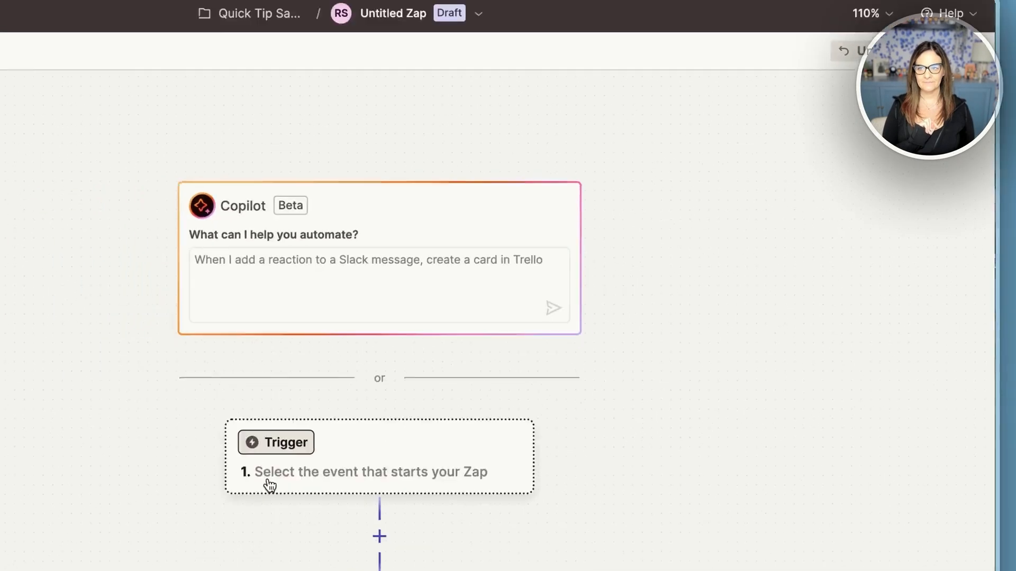
pyautogui.click(479, 14)
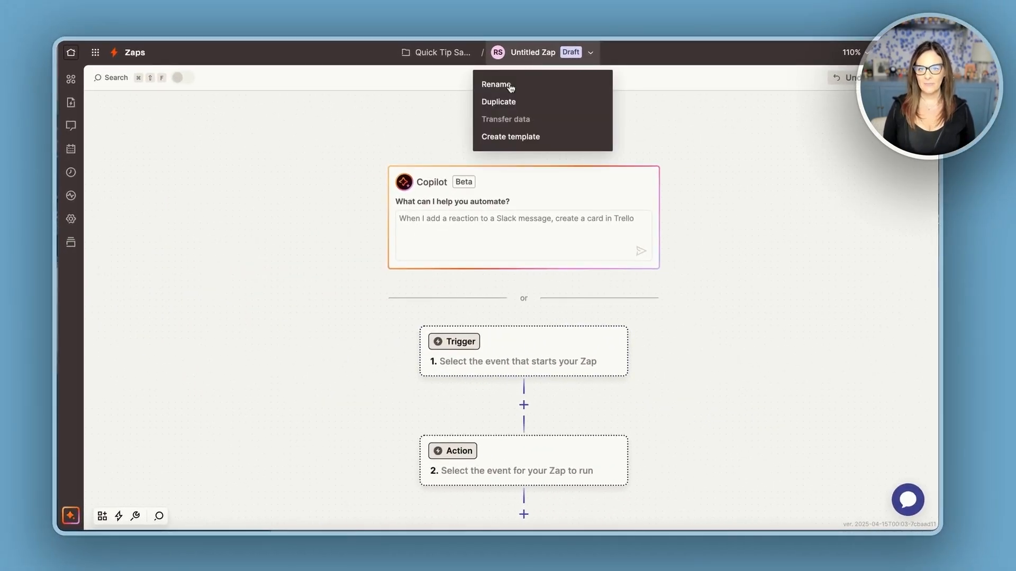
pyautogui.click(510, 85)
pyautogui.write('New Member DM')
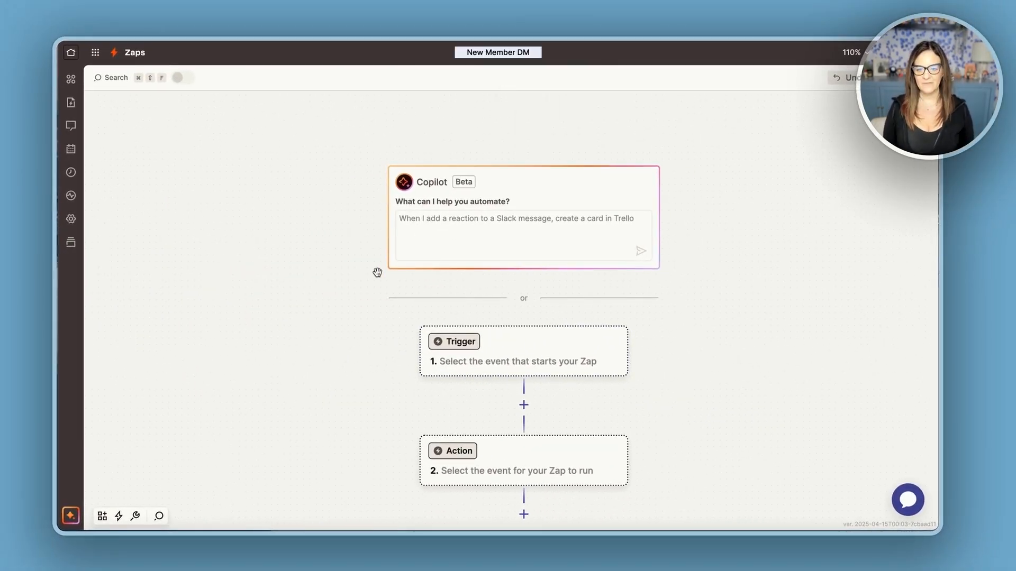
pyautogui.scroll(-2, 365, 291)
pyautogui.press('Return')
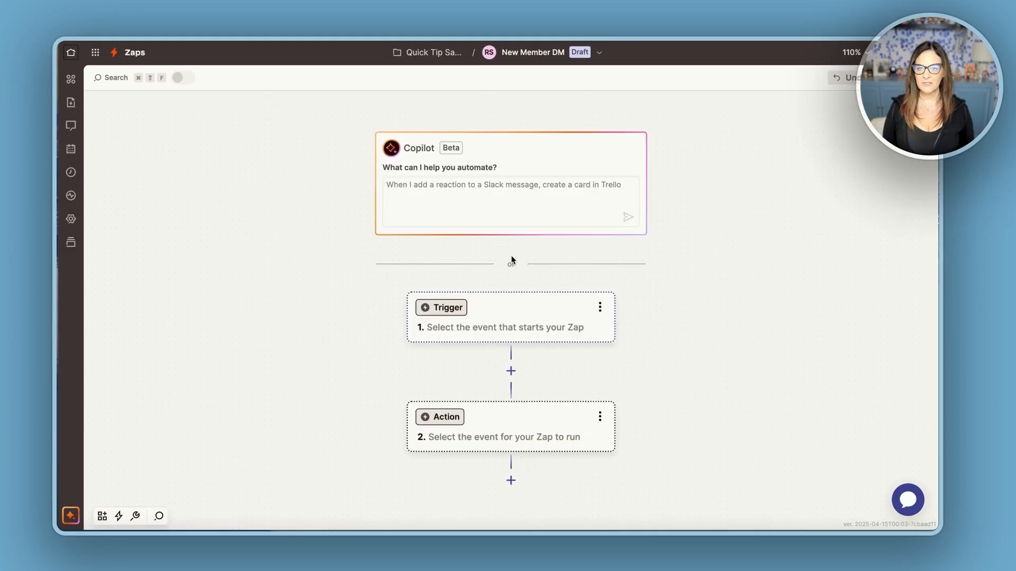
# Set the trigger to the Circle app with the New Member Added event.
pyautogui.click(508, 316)
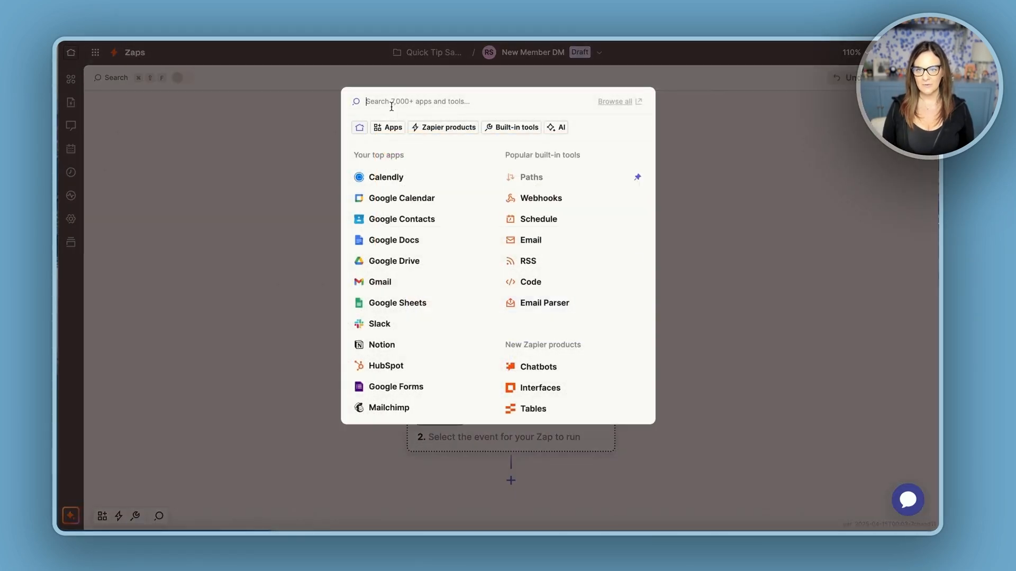
pyautogui.write('Circle')
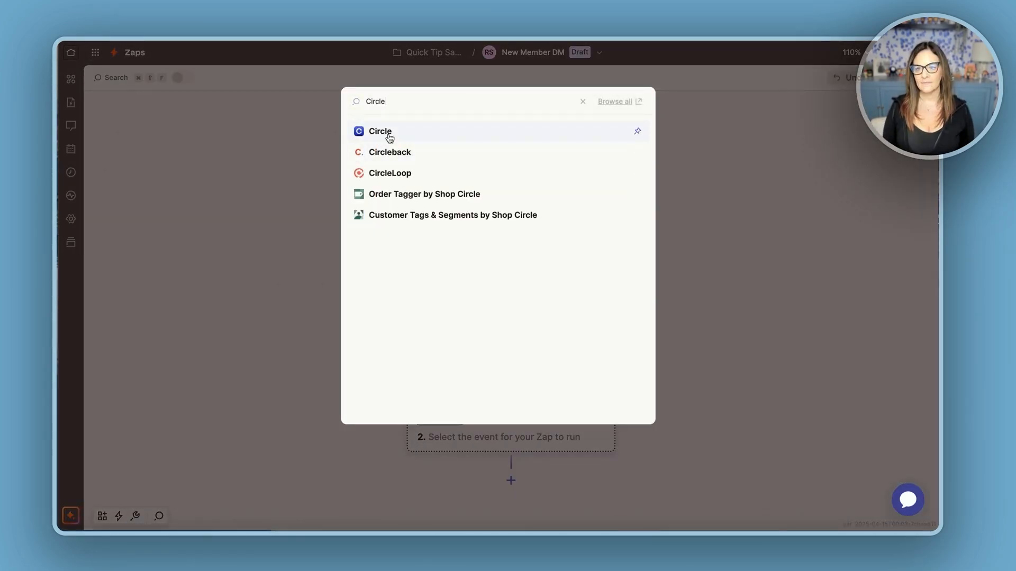
pyautogui.click(390, 139)
pyautogui.click(788, 246)
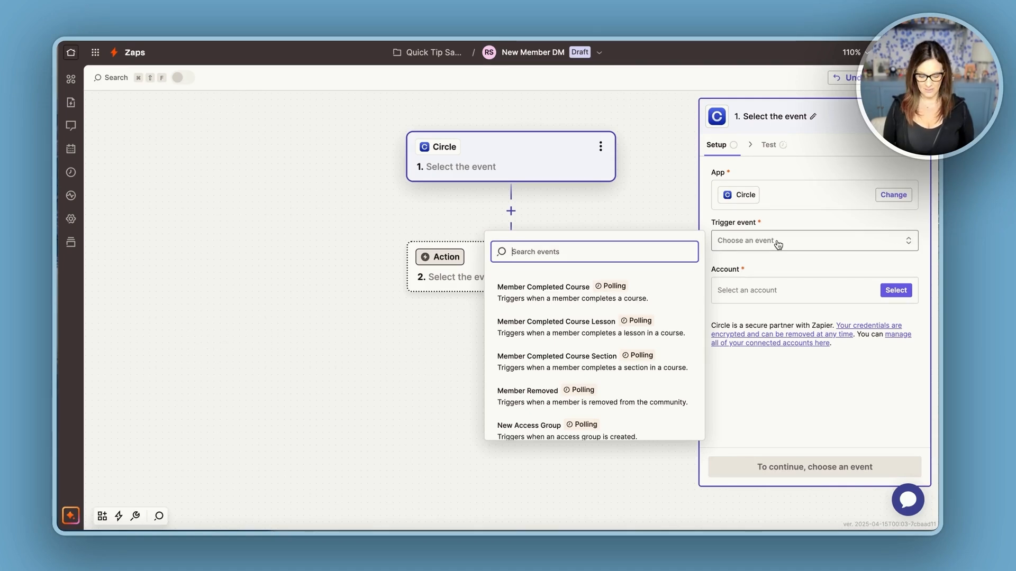
pyautogui.click(572, 255)
pyautogui.write('new')
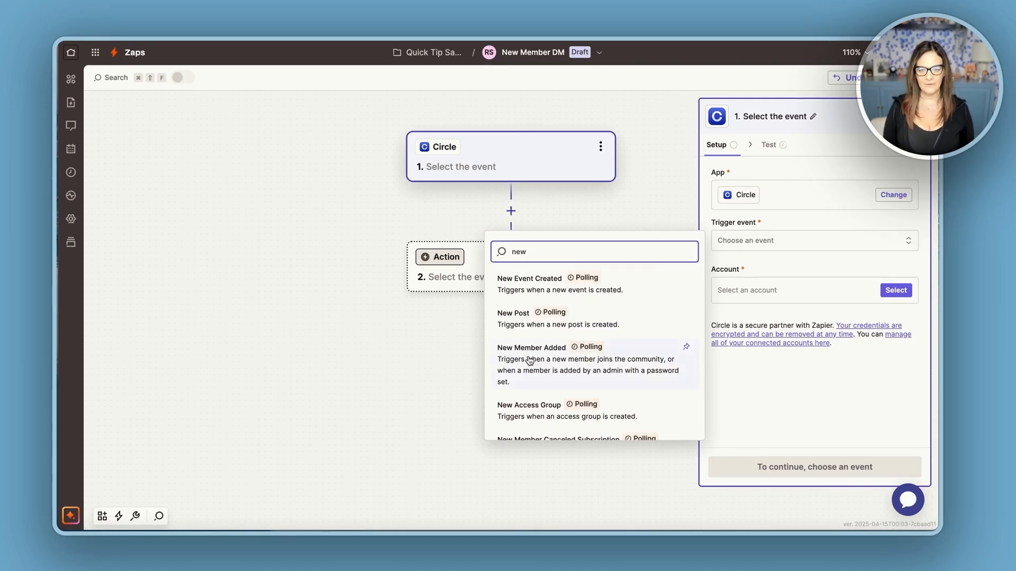
pyautogui.click(528, 357)
# Connect the Circle RRC/CL account to the trigger and continue to configuration.
pyautogui.click(762, 293)
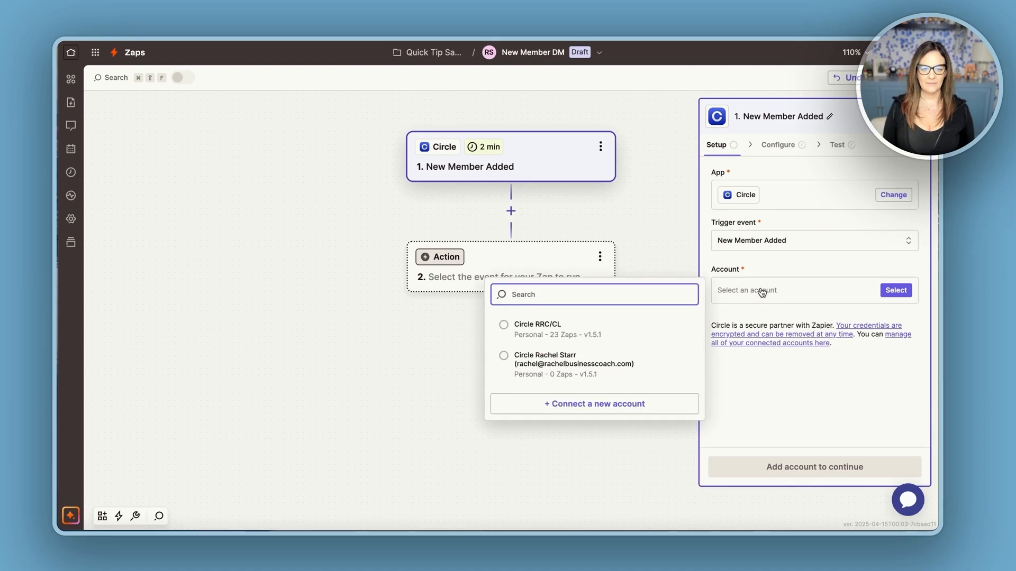
pyautogui.click(500, 334)
pyautogui.click(802, 469)
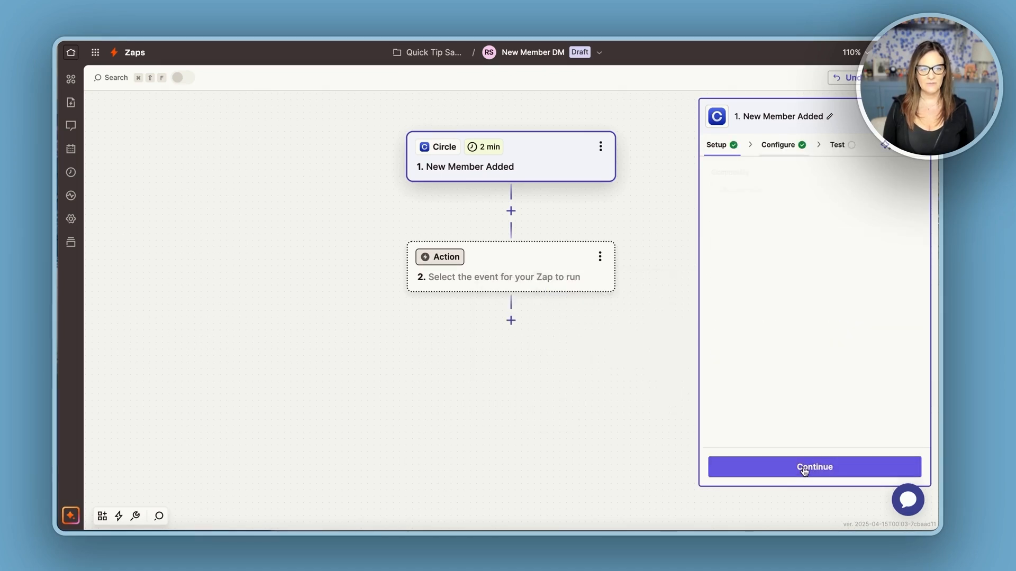
# Set the trigger community to The Strategic Community Co-Op, test the trigger and continue with the Member C record.
pyautogui.click(795, 190)
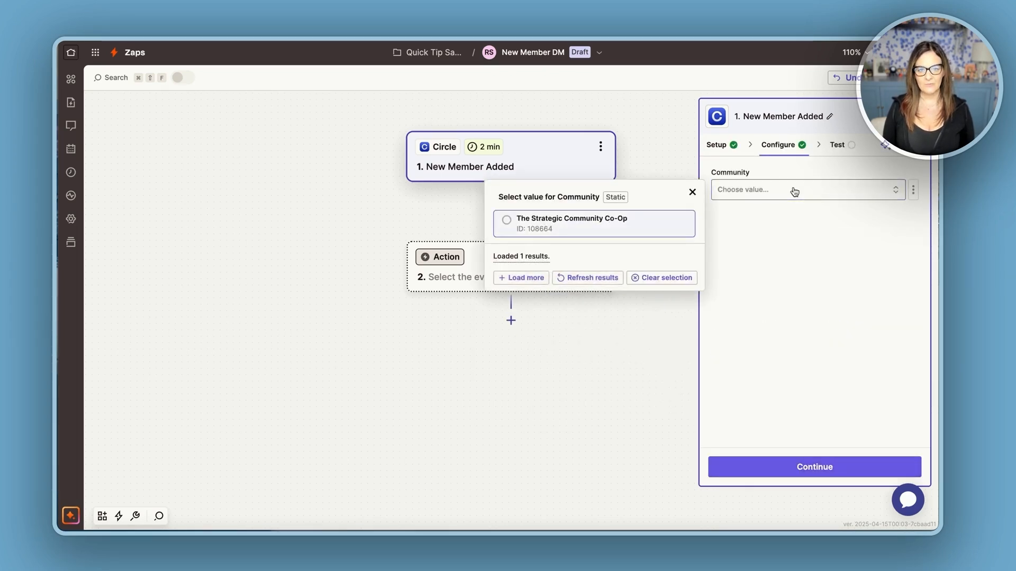
pyautogui.click(561, 225)
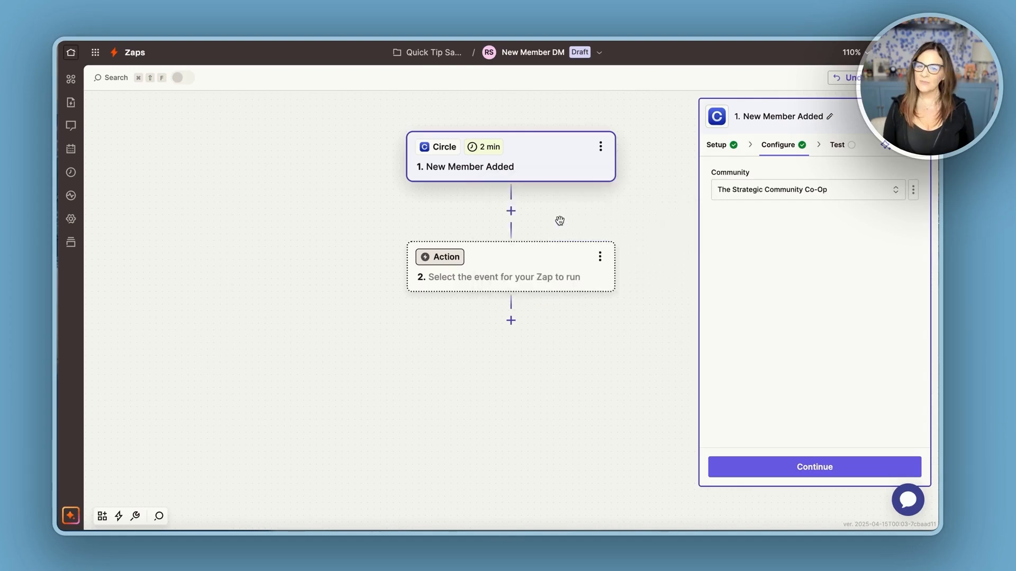
pyautogui.click(780, 467)
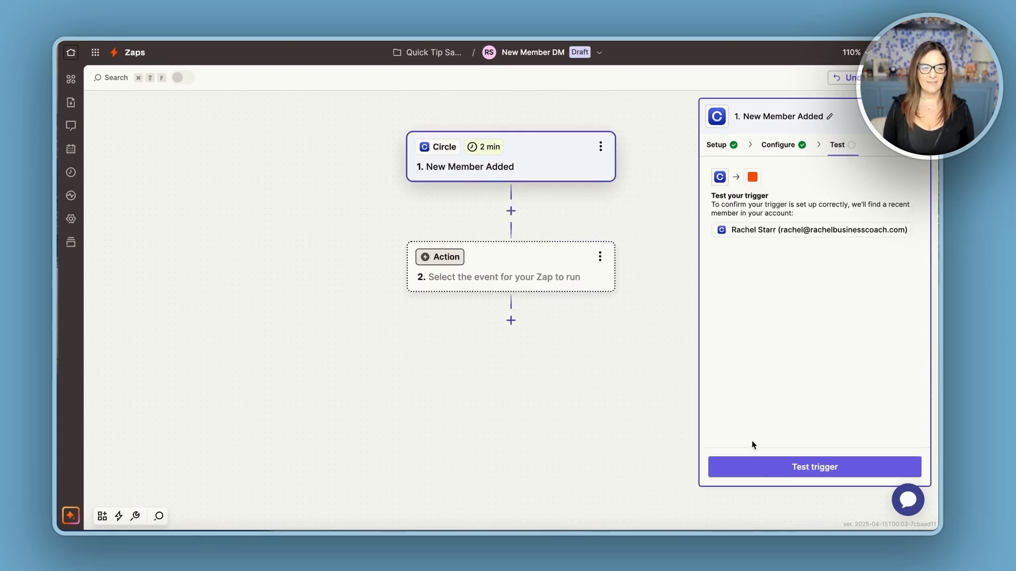
pyautogui.click(784, 474)
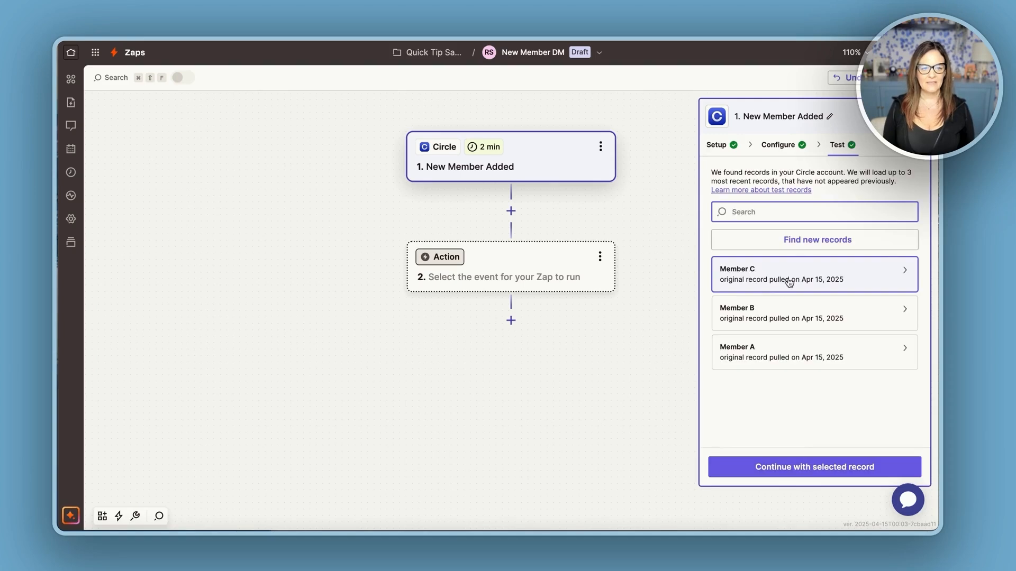
pyautogui.click(797, 467)
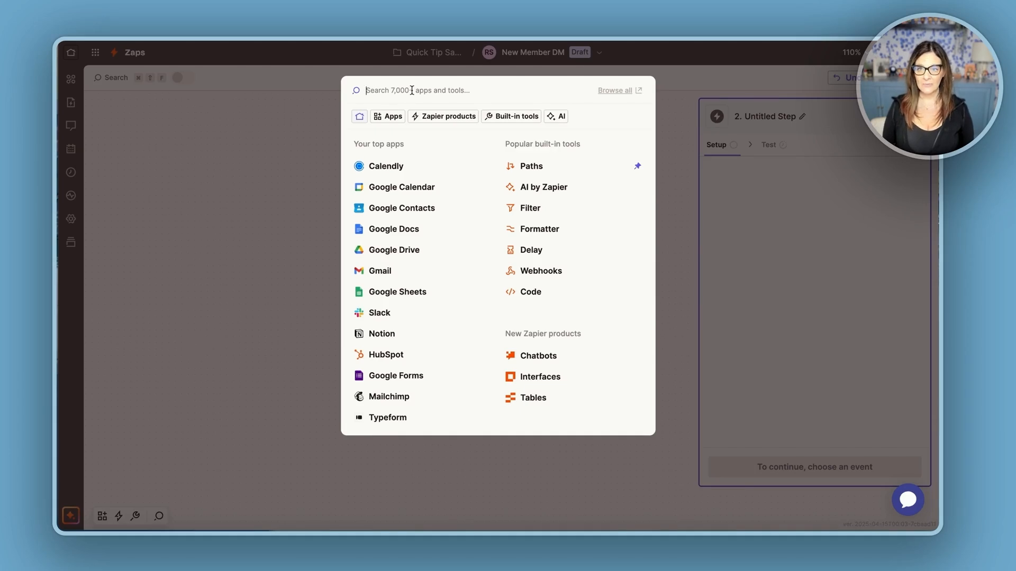
# Add a Delay by Zapier action step using the Delay For event.
pyautogui.click(521, 254)
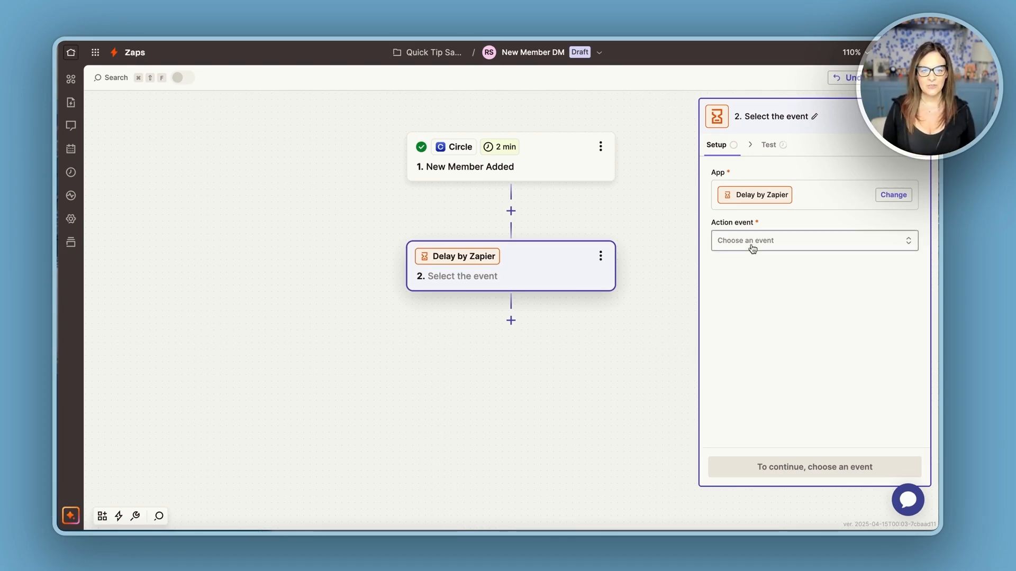
pyautogui.click(752, 245)
pyautogui.click(522, 362)
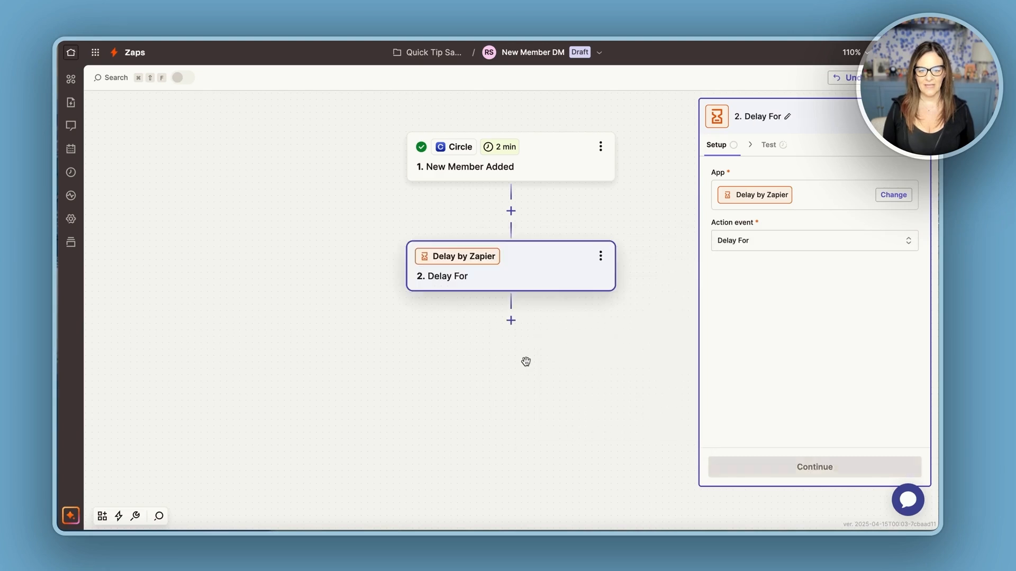
pyautogui.click(802, 468)
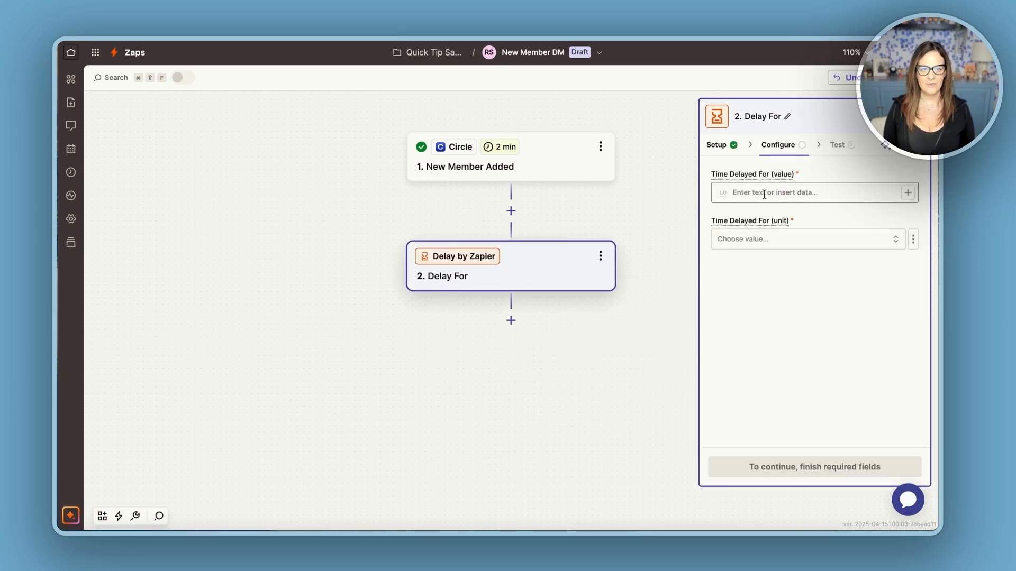
# Set the delay to 1 Days and test the delay step.
pyautogui.click(763, 195)
pyautogui.write('1')
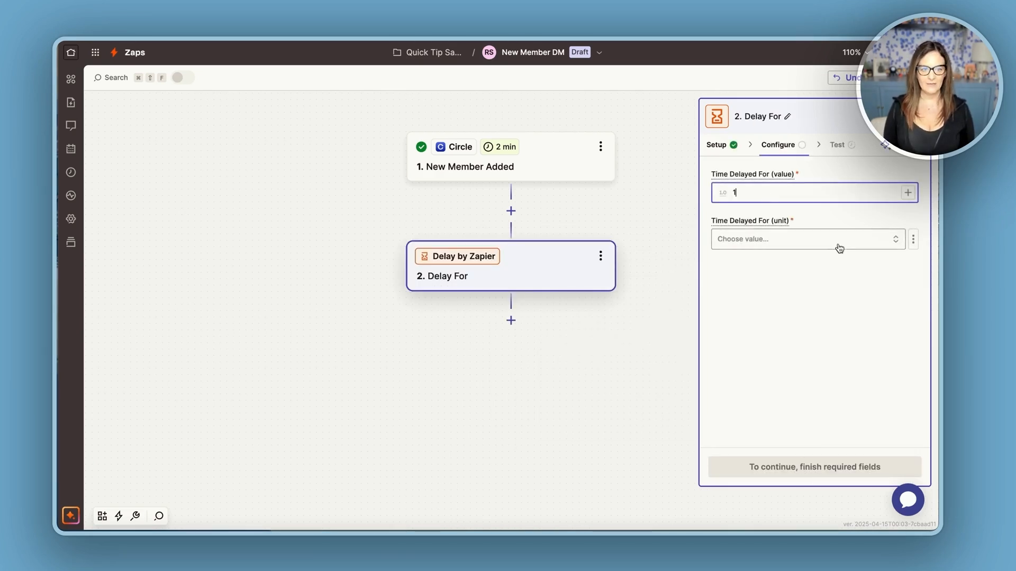
pyautogui.click(829, 241)
pyautogui.click(522, 351)
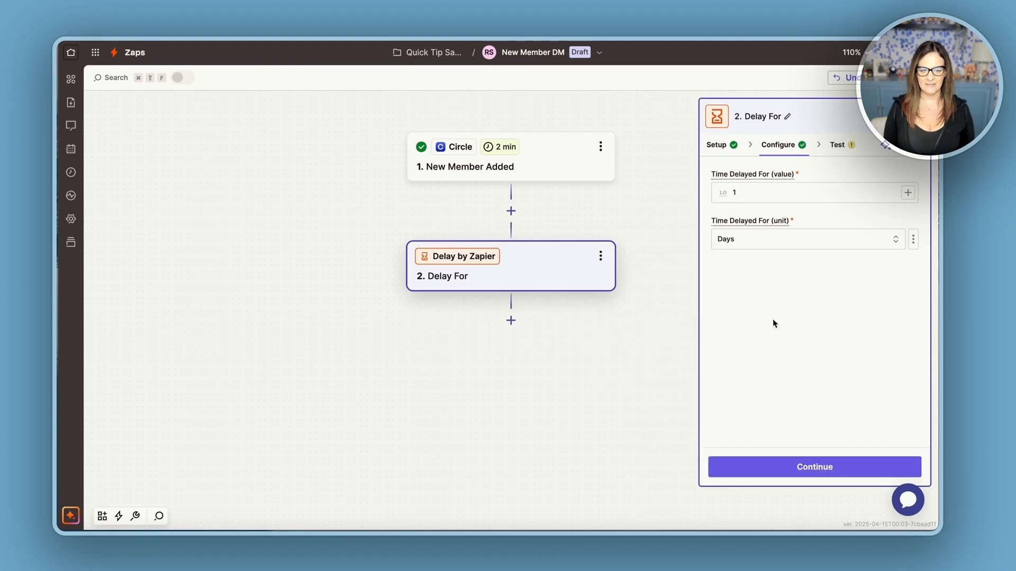
pyautogui.click(802, 467)
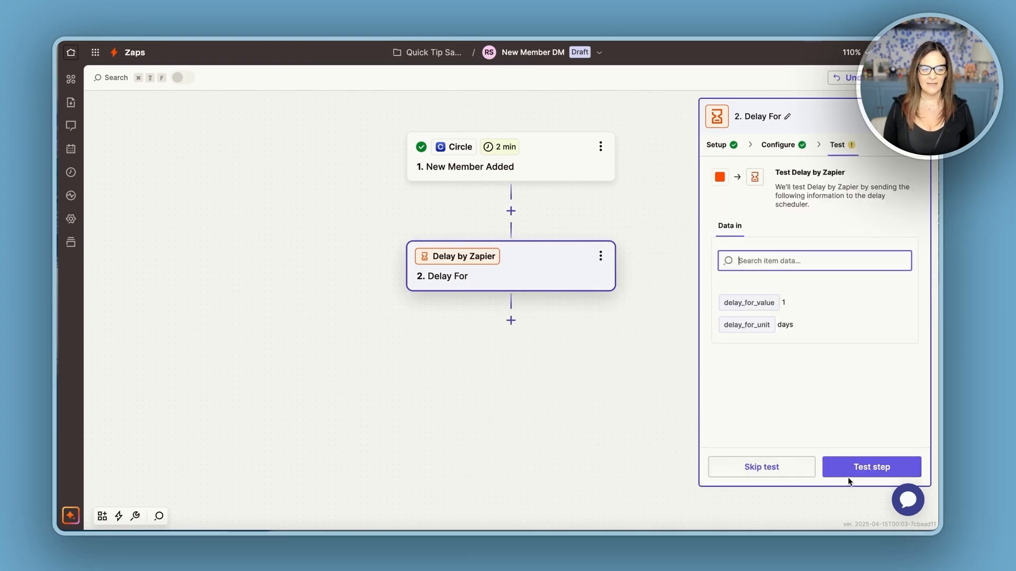
pyautogui.click(861, 466)
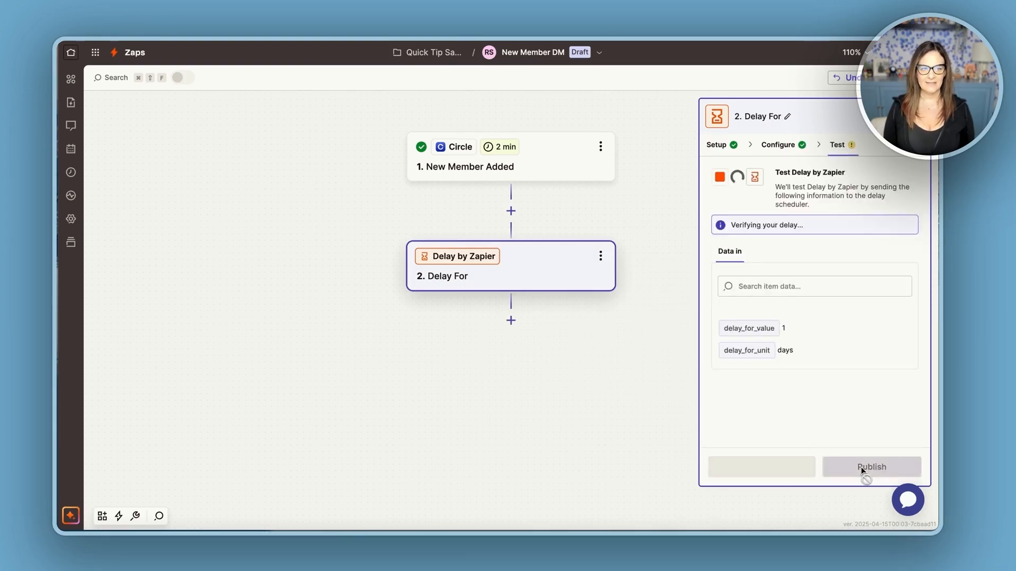
# Add a third step using the Circle app with the Send Direct Message action event.
pyautogui.click(511, 322)
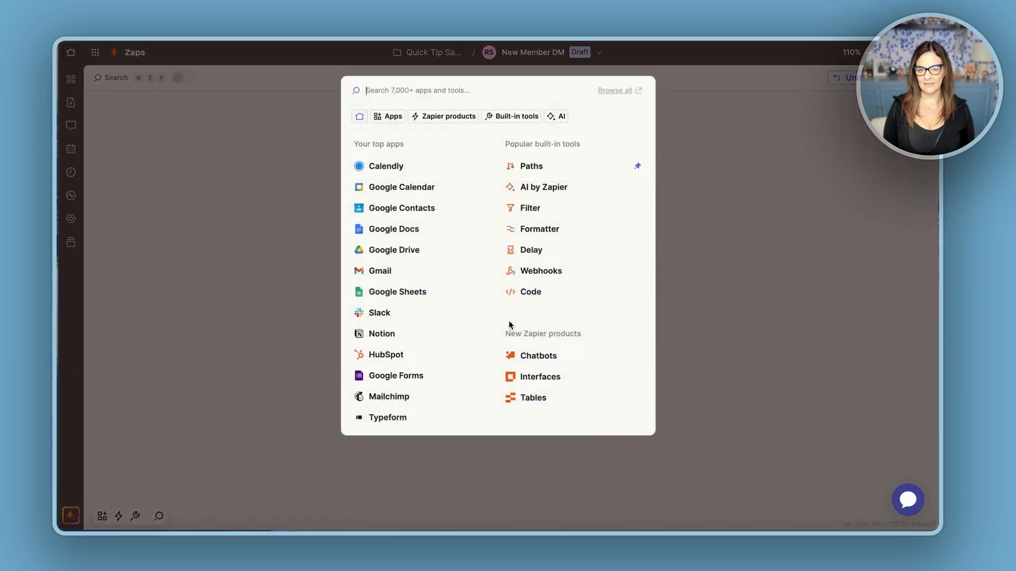
pyautogui.click(375, 96)
pyautogui.write('circ')
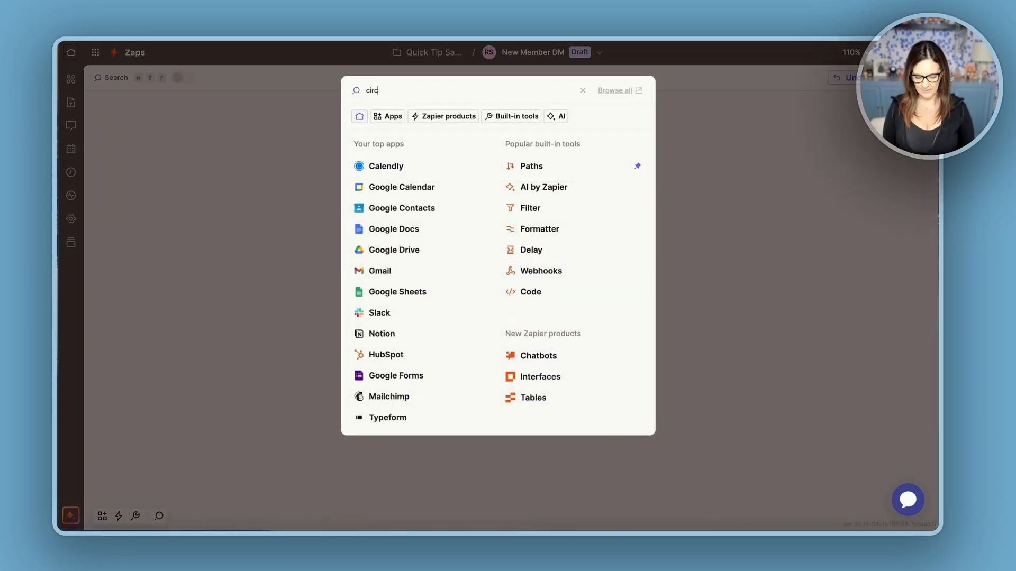
pyautogui.write('le')
pyautogui.click(385, 118)
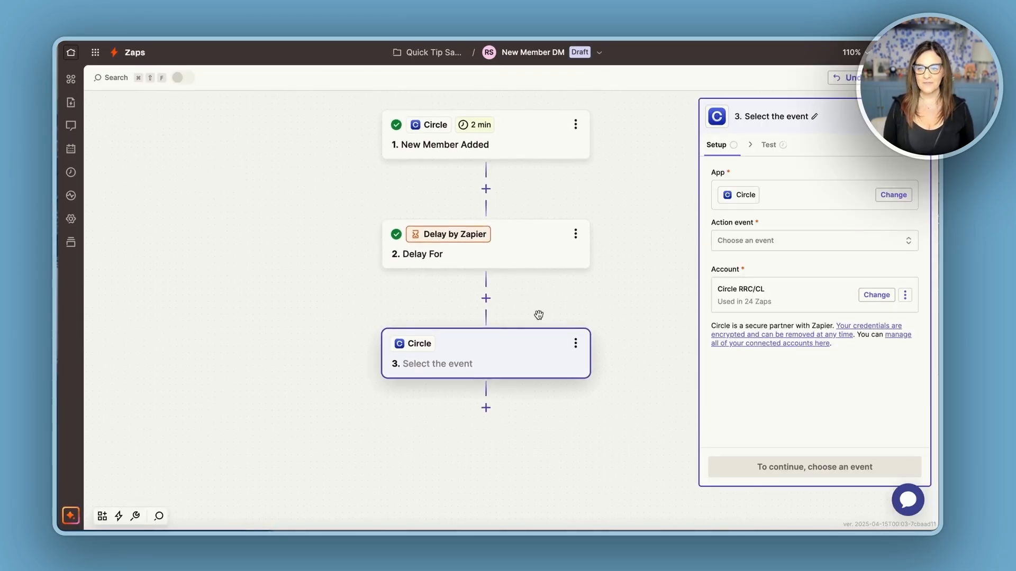
pyautogui.click(748, 240)
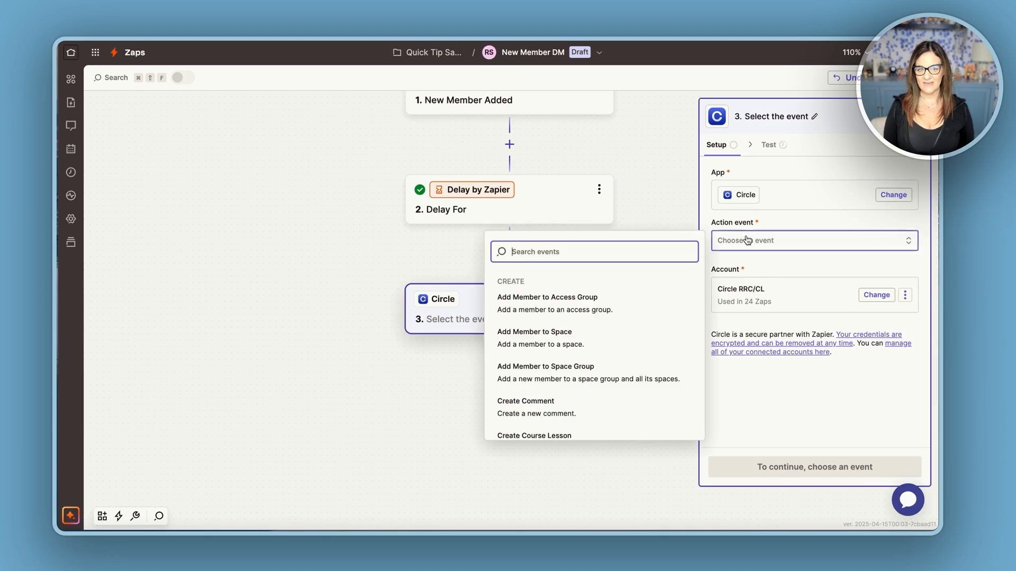
pyautogui.write('send di')
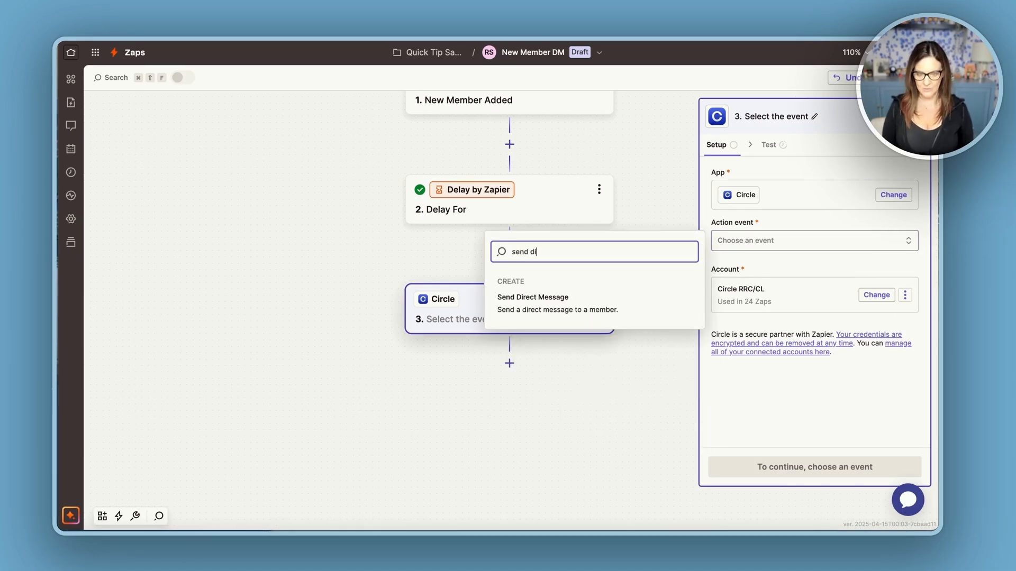
pyautogui.click(608, 311)
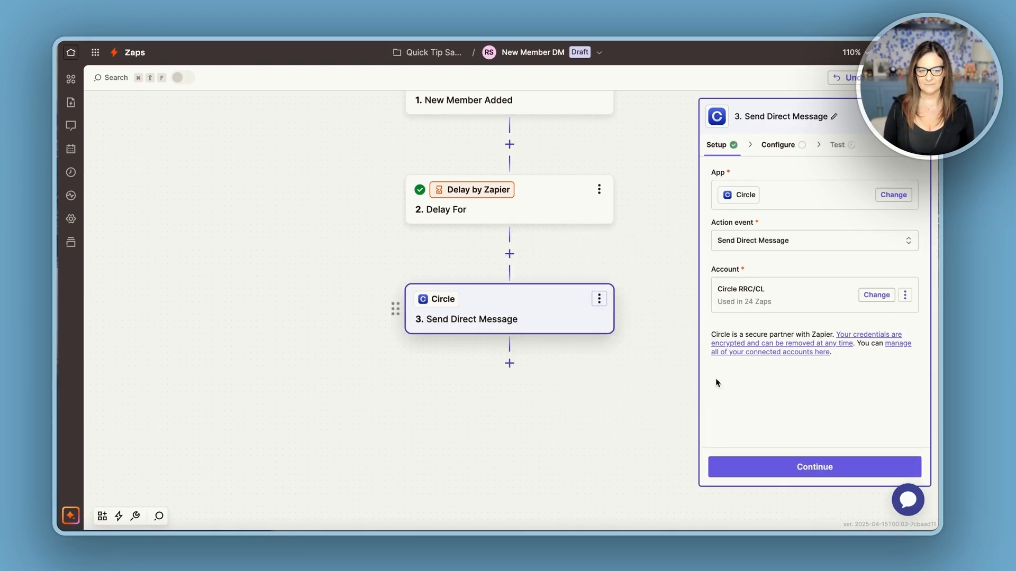
pyautogui.click(818, 466)
# Set the message community to The Strategic Community Co-Op and map User Email to the new member's Email from the trigger.
pyautogui.click(748, 194)
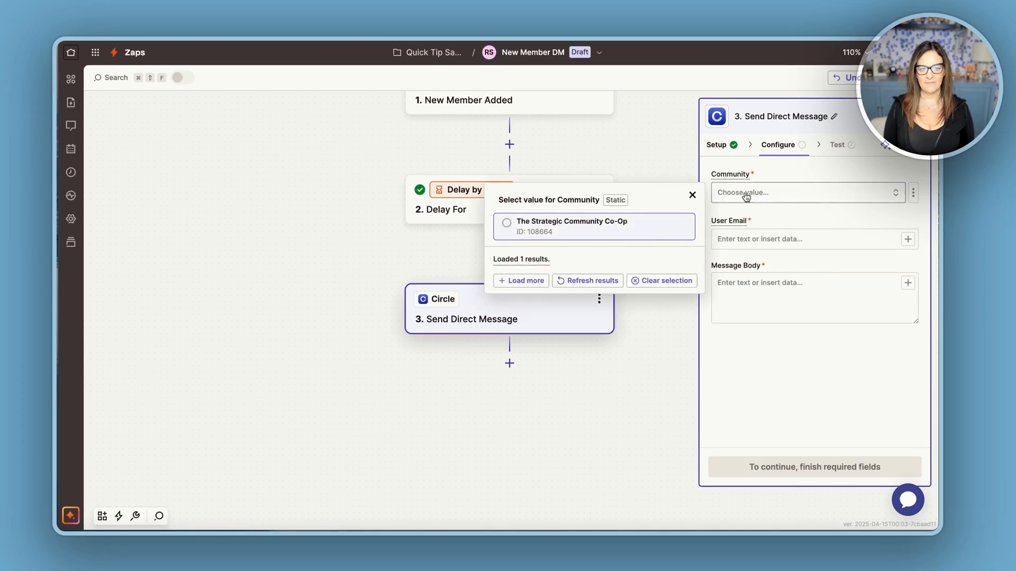
pyautogui.click(611, 231)
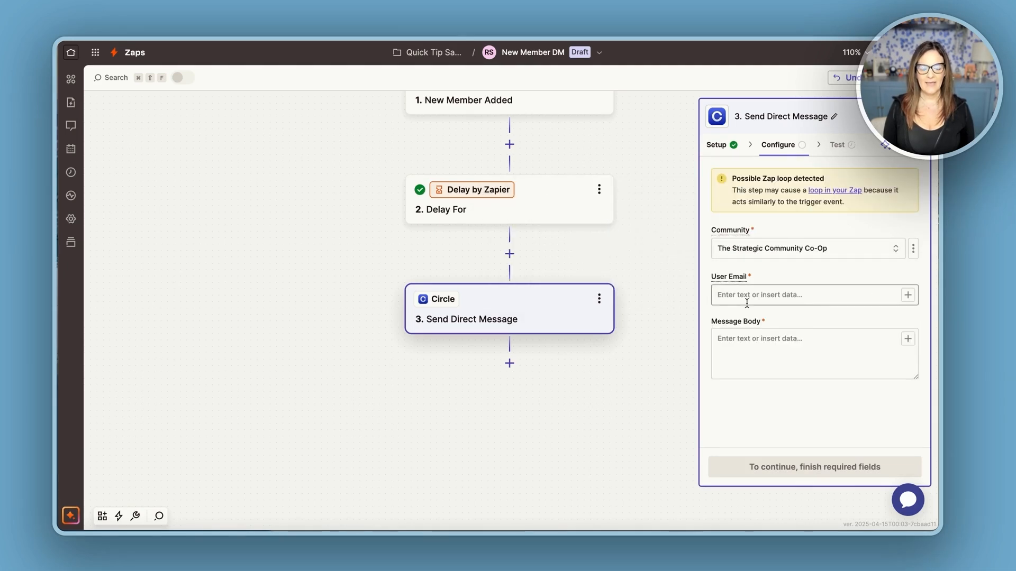
pyautogui.click(908, 295)
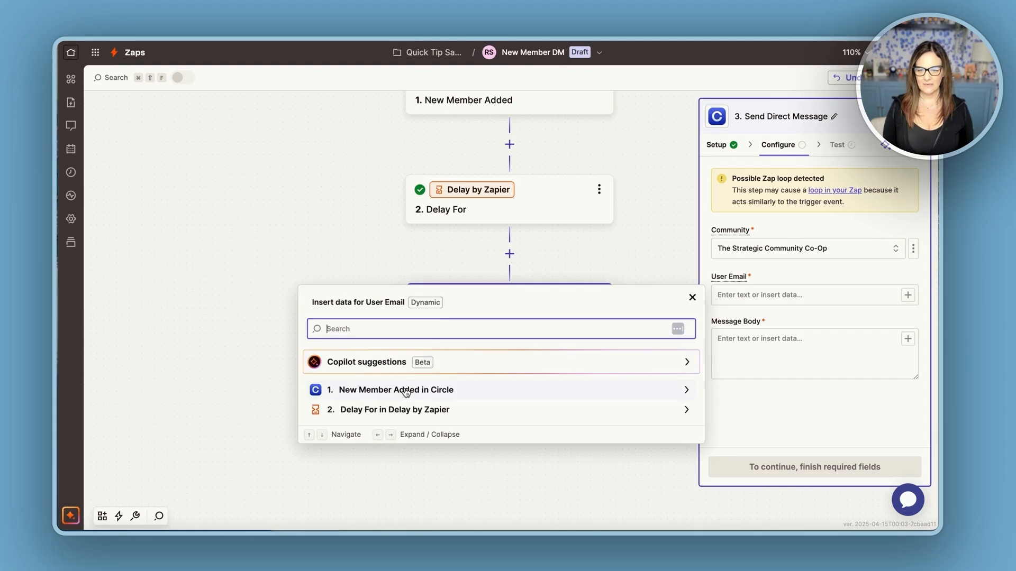
pyautogui.click(387, 390)
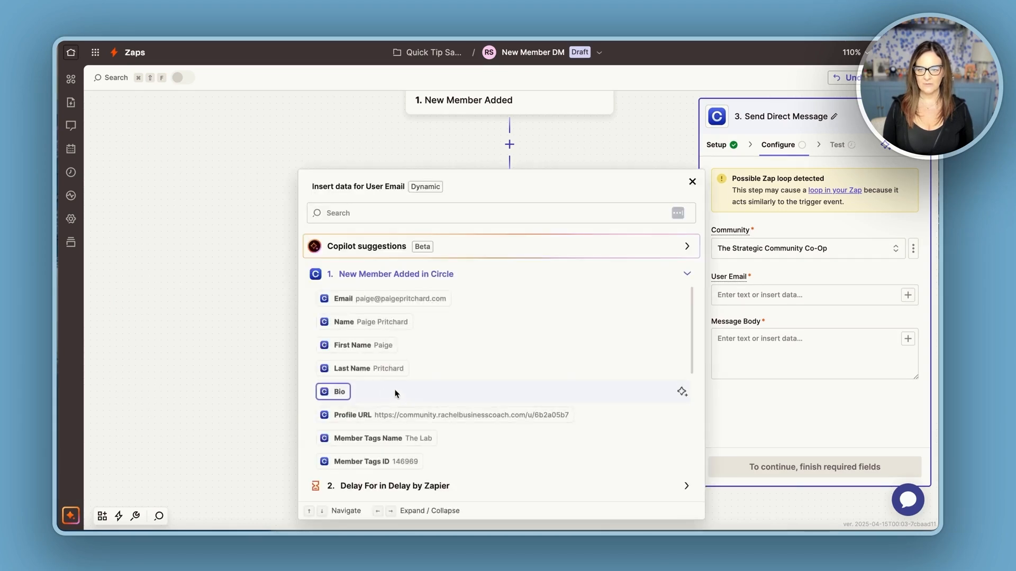
pyautogui.click(372, 299)
# Paste the check-in message "Hi ! Just checking in to see how your first few days in The Co-Op have been going…" into the Message Body.
pyautogui.click(745, 344)
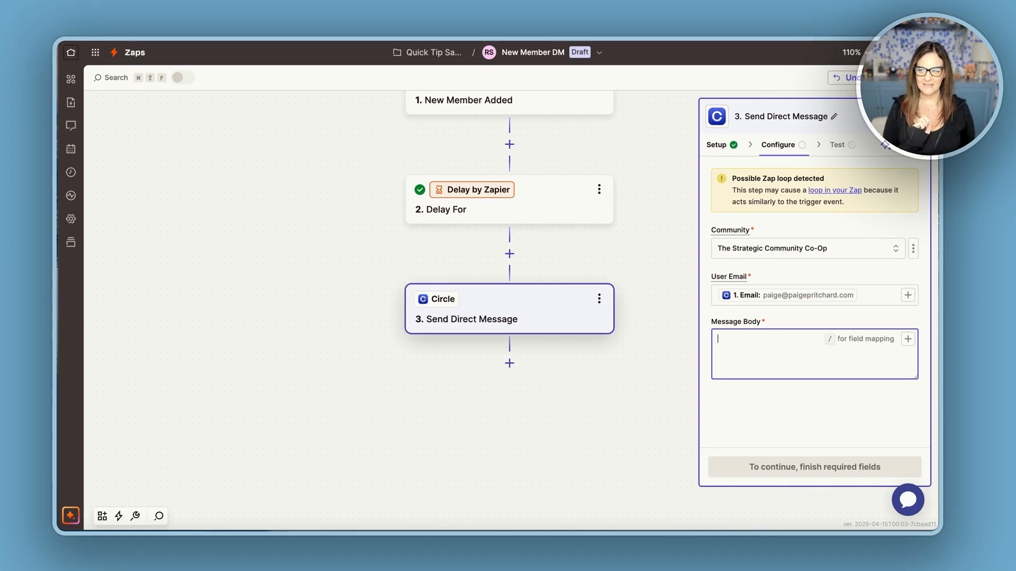
pyautogui.press('super+Tab')
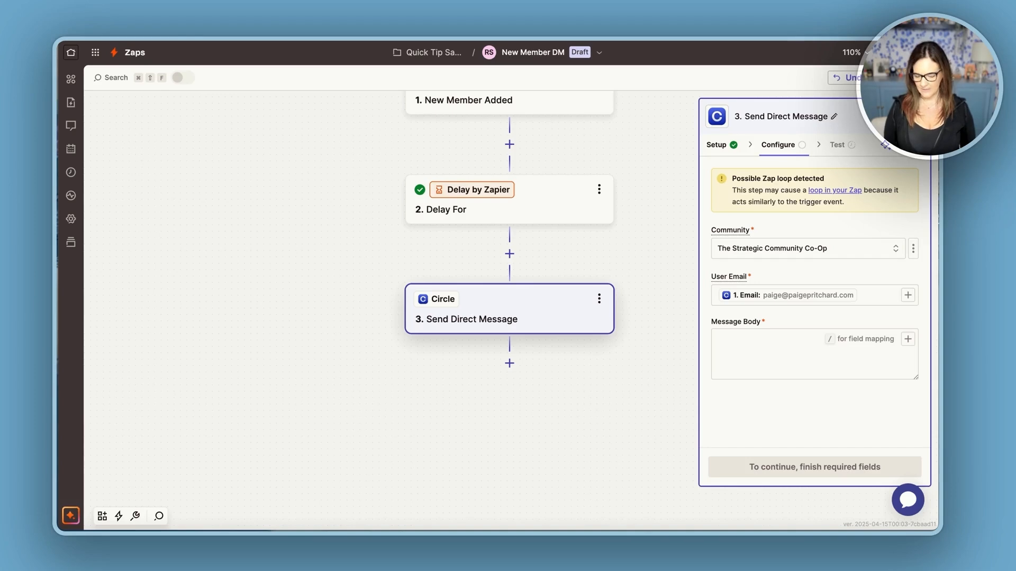
pyautogui.write('Hi! Just checking in to see how your first few days in The Co-Op have been going.  Have you found the resources you were looking for? Is there anything specific I can help you discover?')
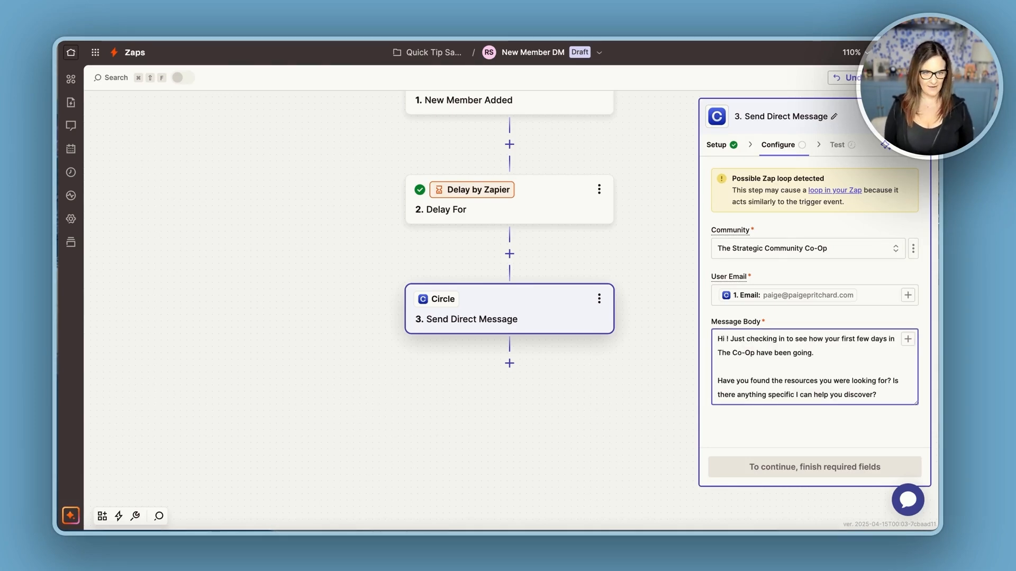
# Insert the new member's First Name from the trigger right after "Hi" in the message body.
pyautogui.click(727, 339)
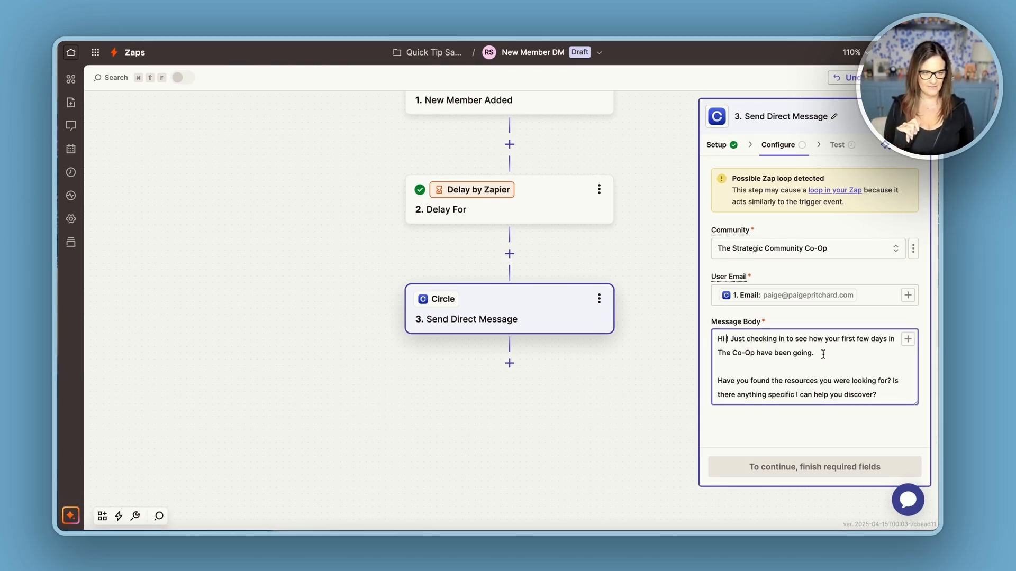
pyautogui.click(907, 340)
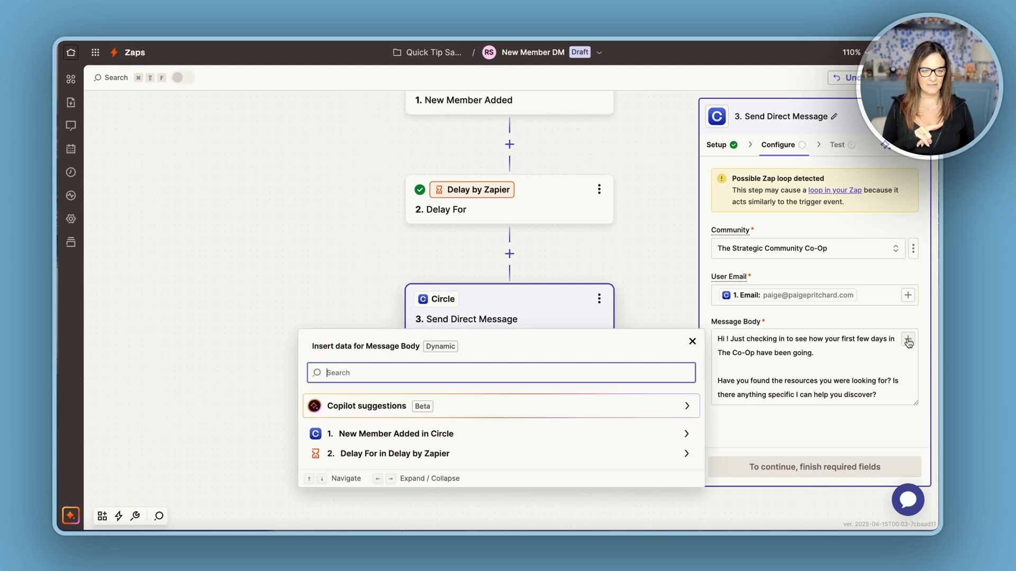
pyautogui.click(449, 435)
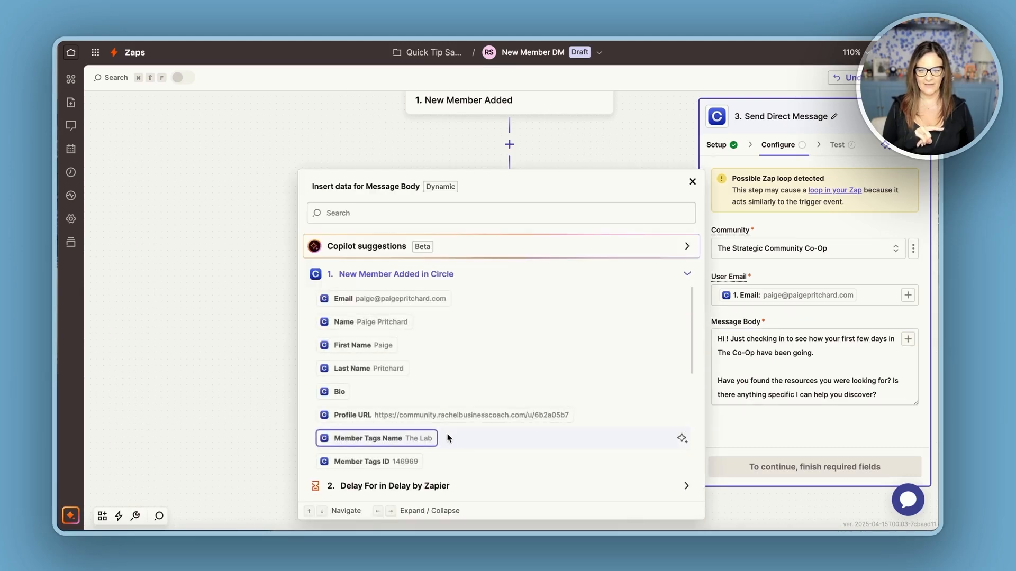
pyautogui.click(378, 345)
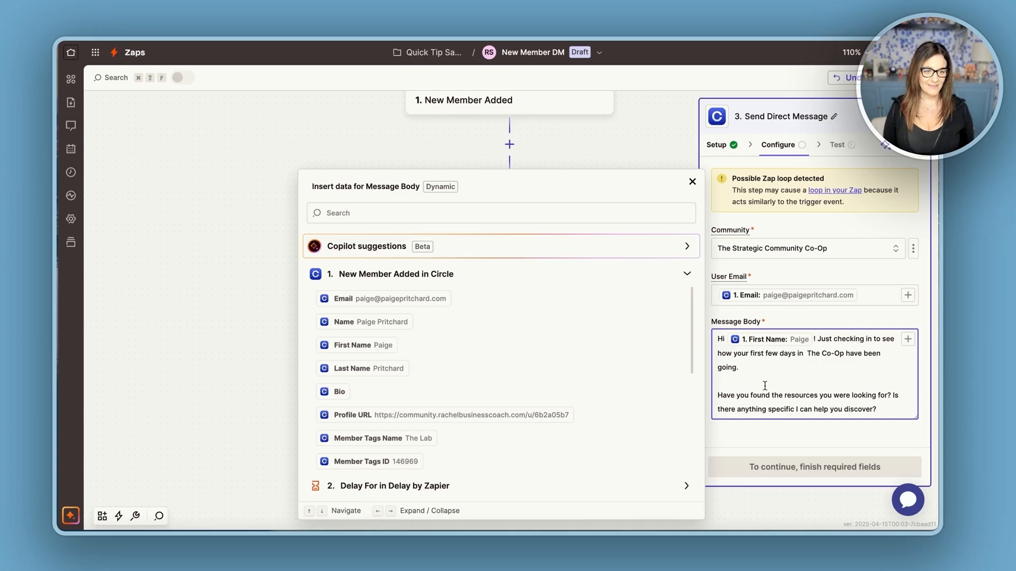
pyautogui.click(771, 440)
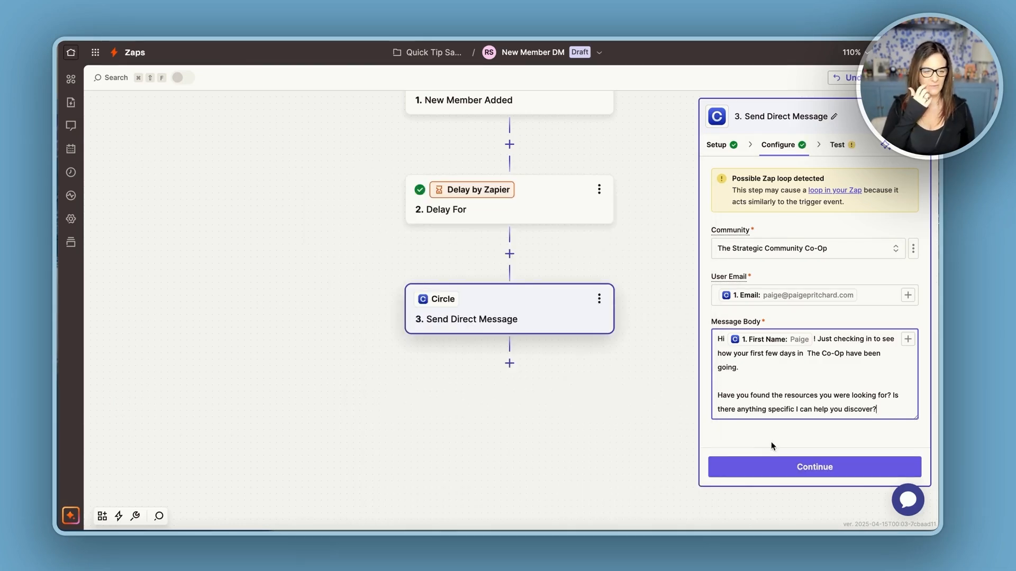
# Continue to the test and run the Send Direct Message step test.
pyautogui.click(799, 468)
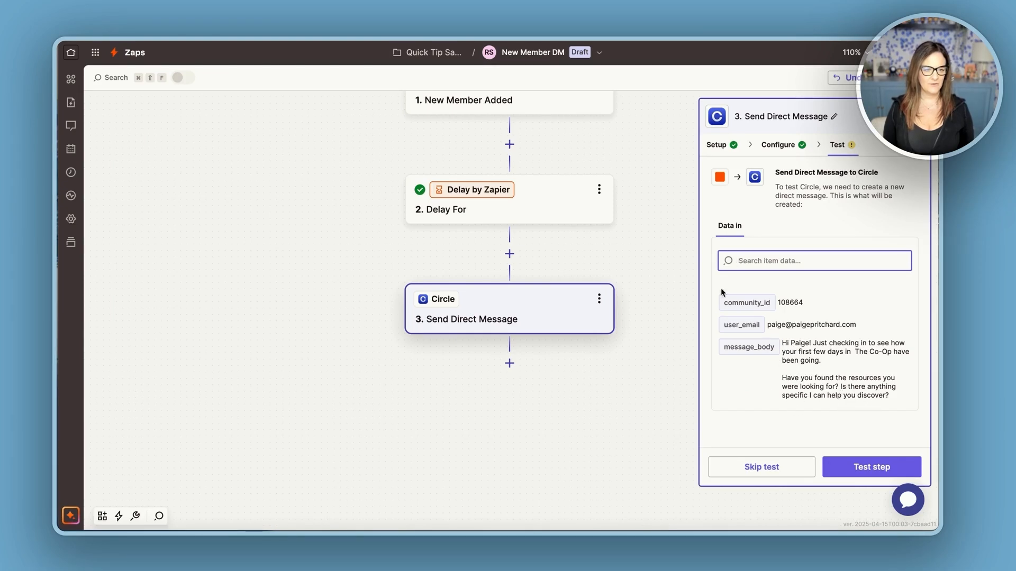
pyautogui.click(854, 466)
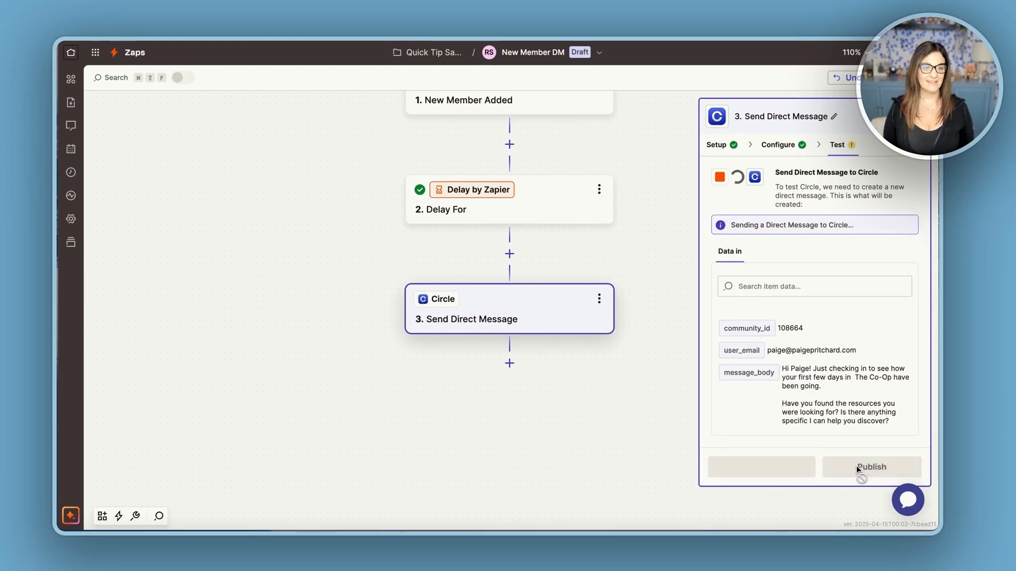
# Add a fourth step using Delay by Zapier with the Delay For event.
pyautogui.click(510, 365)
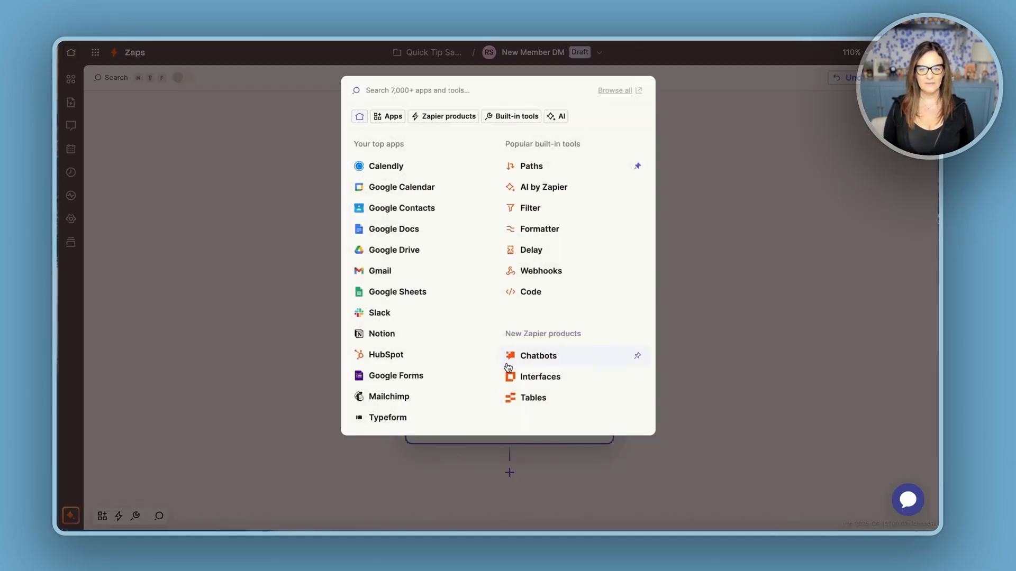
pyautogui.click(543, 252)
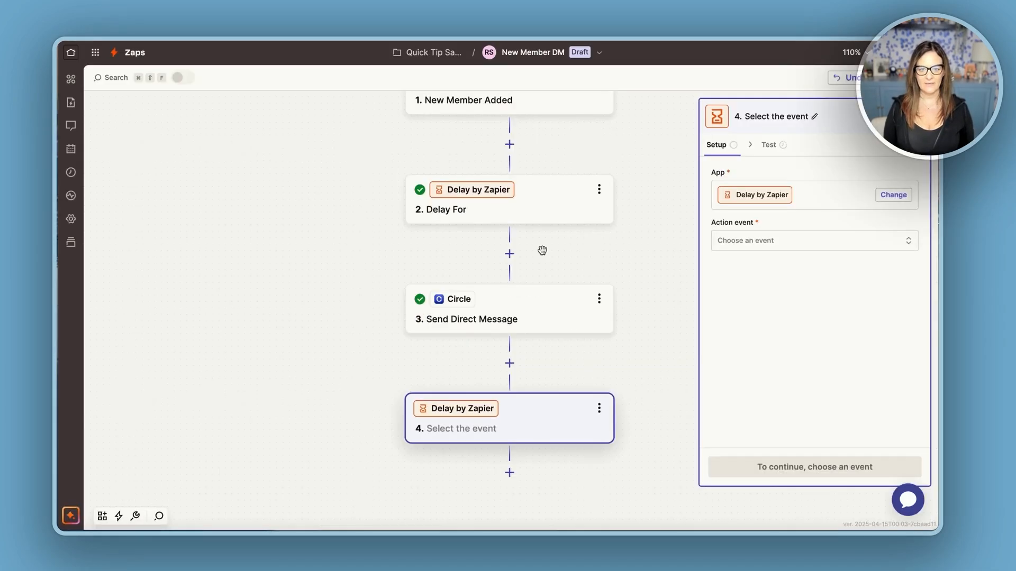
pyautogui.click(753, 241)
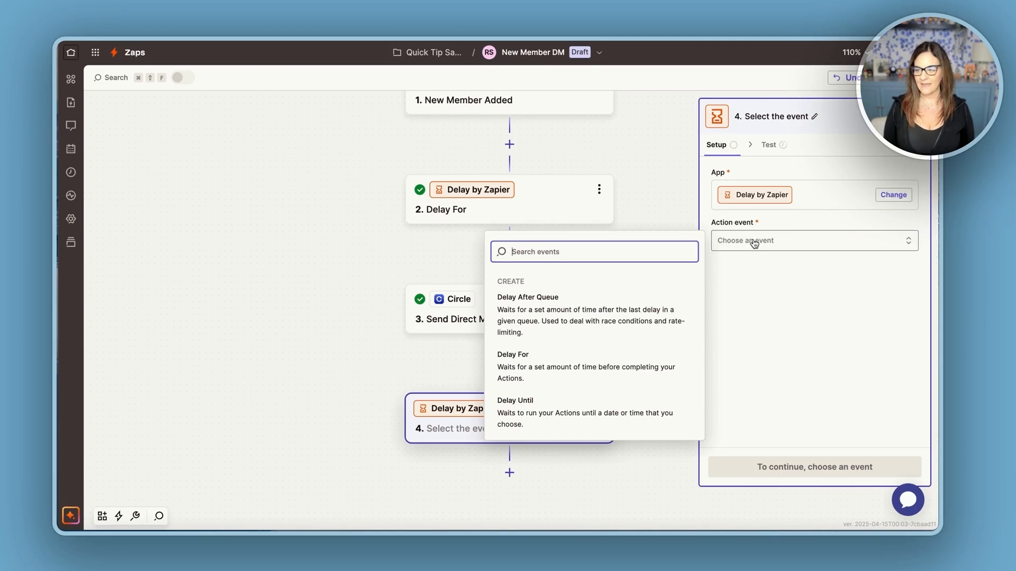
pyautogui.click(523, 366)
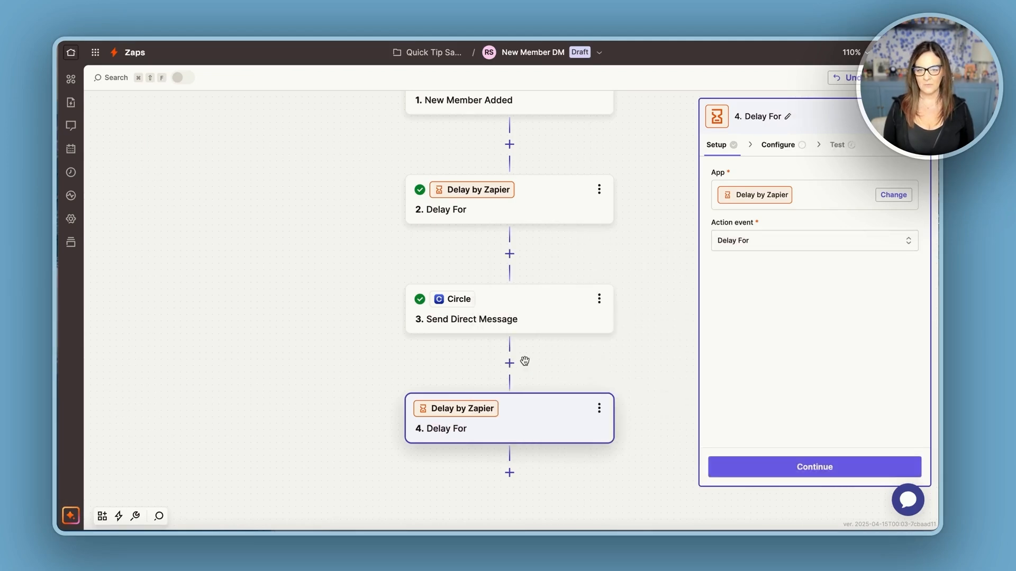
pyautogui.click(807, 468)
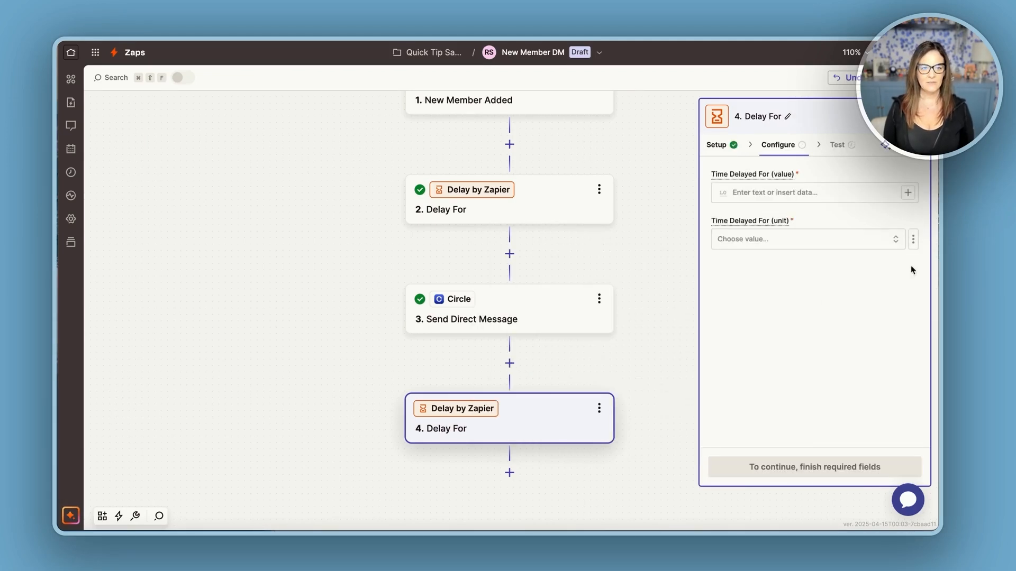
# Set the second delay to 3 Days and test the delay step.
pyautogui.click(767, 193)
pyautogui.write('3')
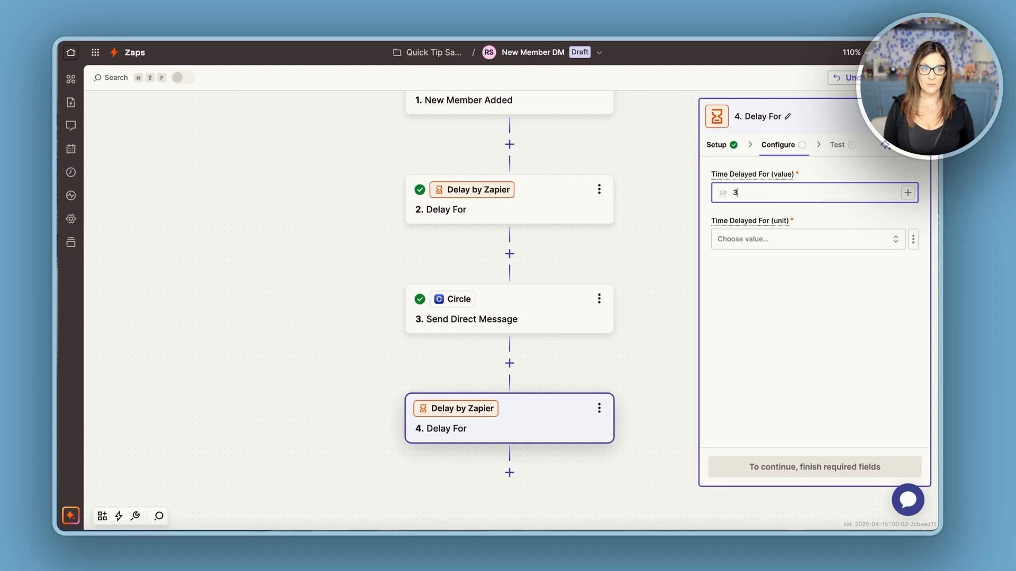
pyautogui.click(770, 245)
pyautogui.click(510, 345)
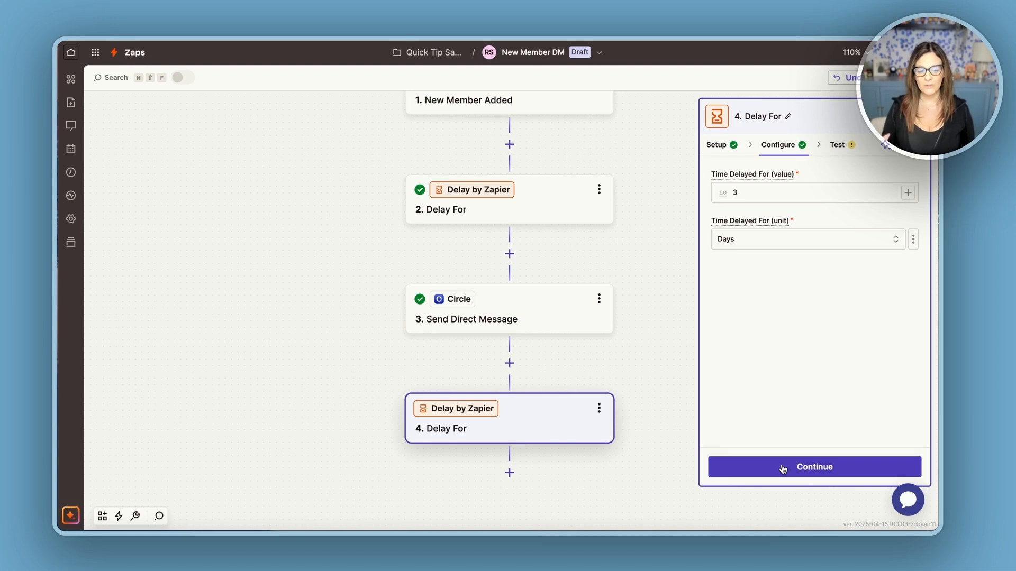
pyautogui.click(782, 469)
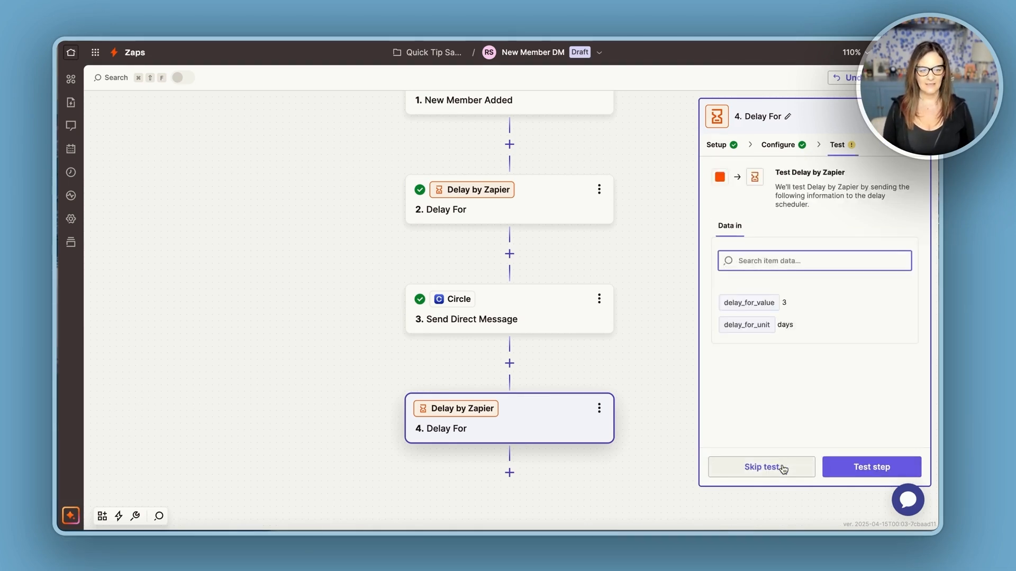
pyautogui.click(882, 470)
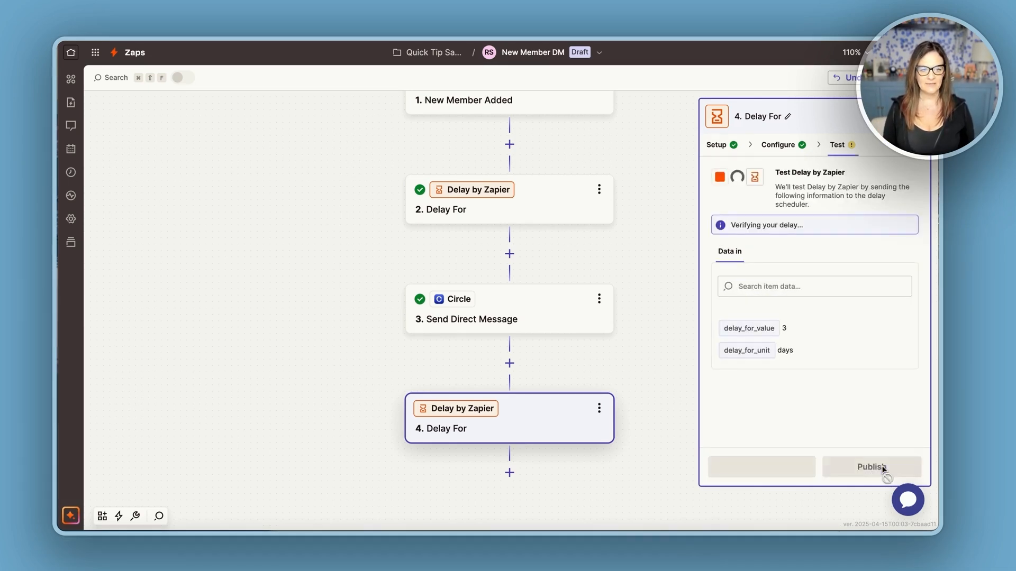
# Add a fifth step using the Circle app with the Send Direct Message action event.
pyautogui.scroll(-2, 510, 473)
pyautogui.scroll(-2, 511, 472)
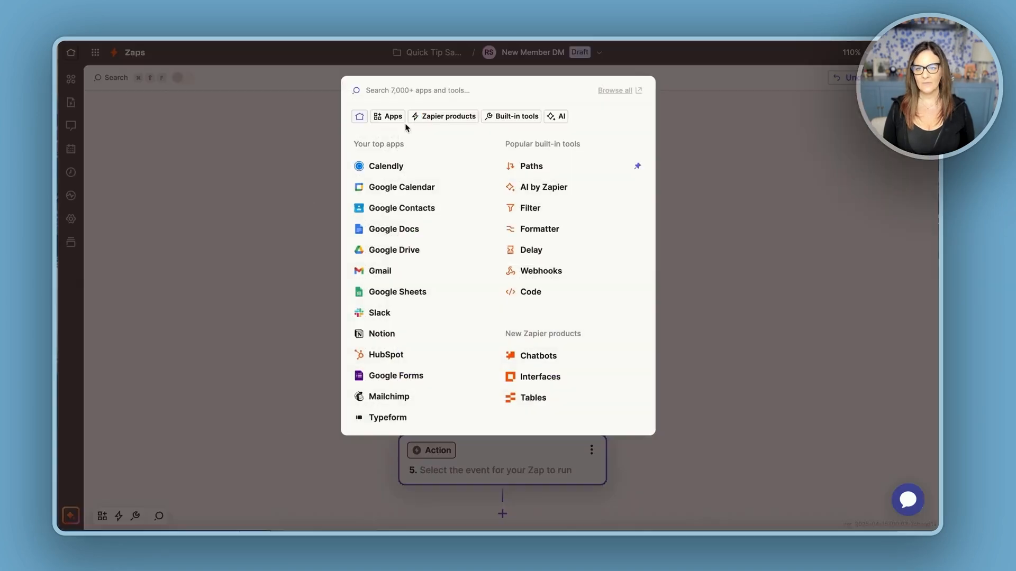
pyautogui.click(503, 405)
pyautogui.write('circle')
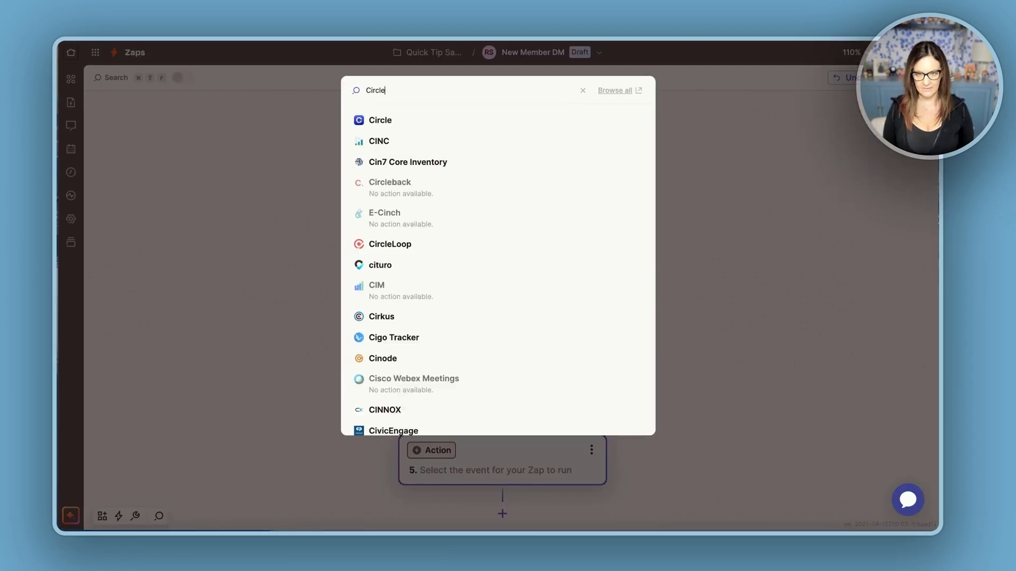
pyautogui.press('Return')
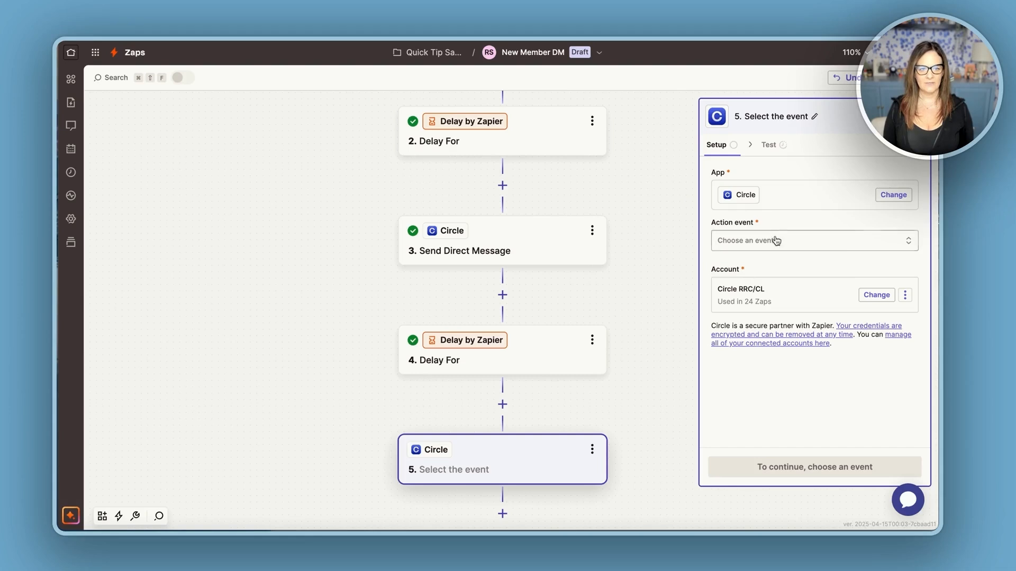
pyautogui.click(775, 241)
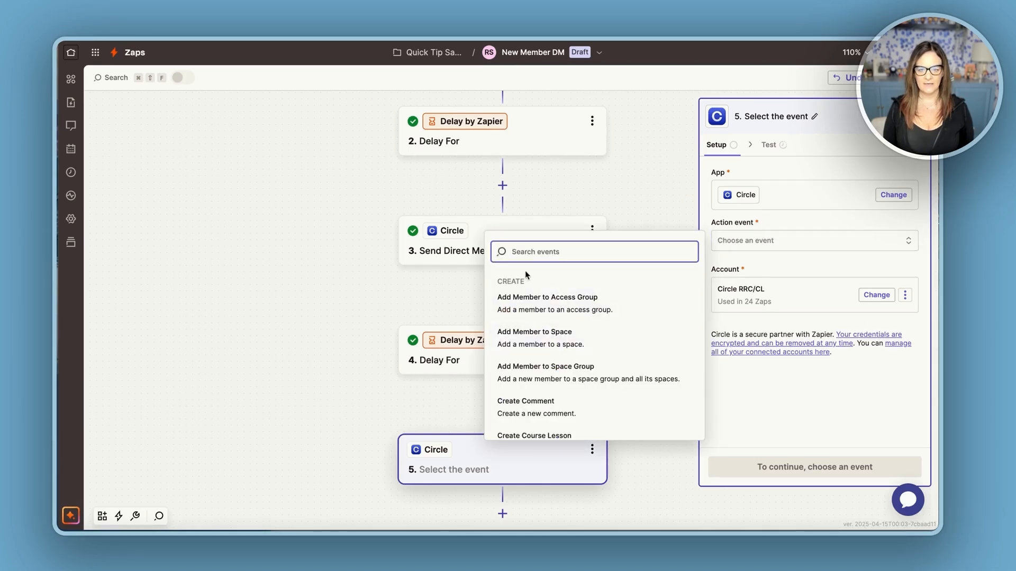
pyautogui.write('send')
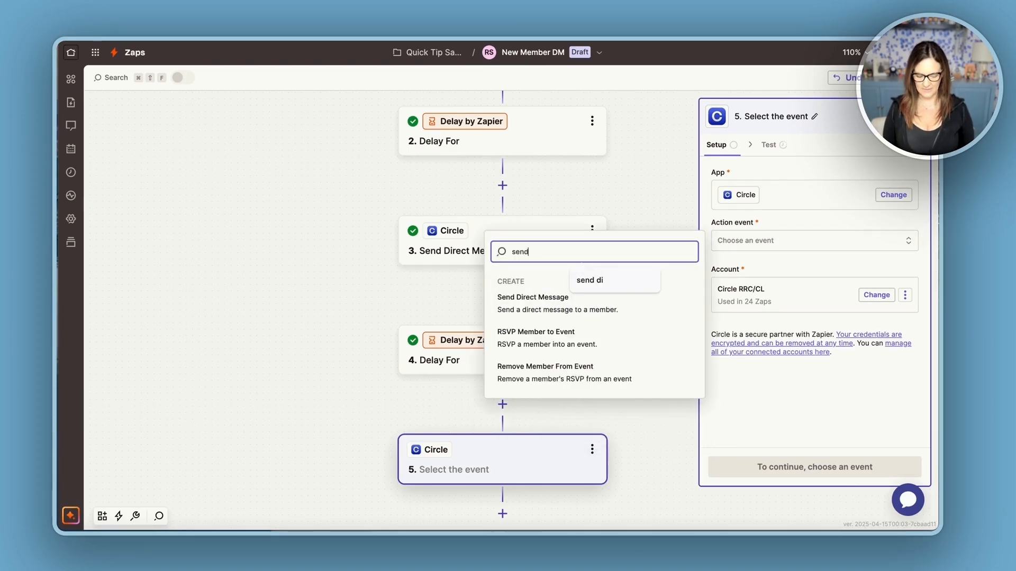
pyautogui.click(517, 308)
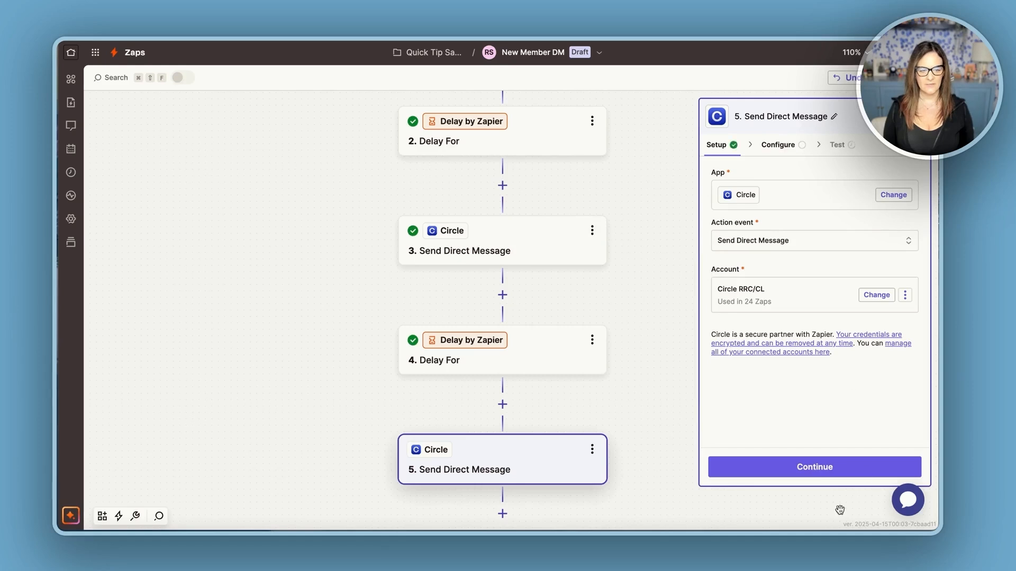
pyautogui.click(803, 468)
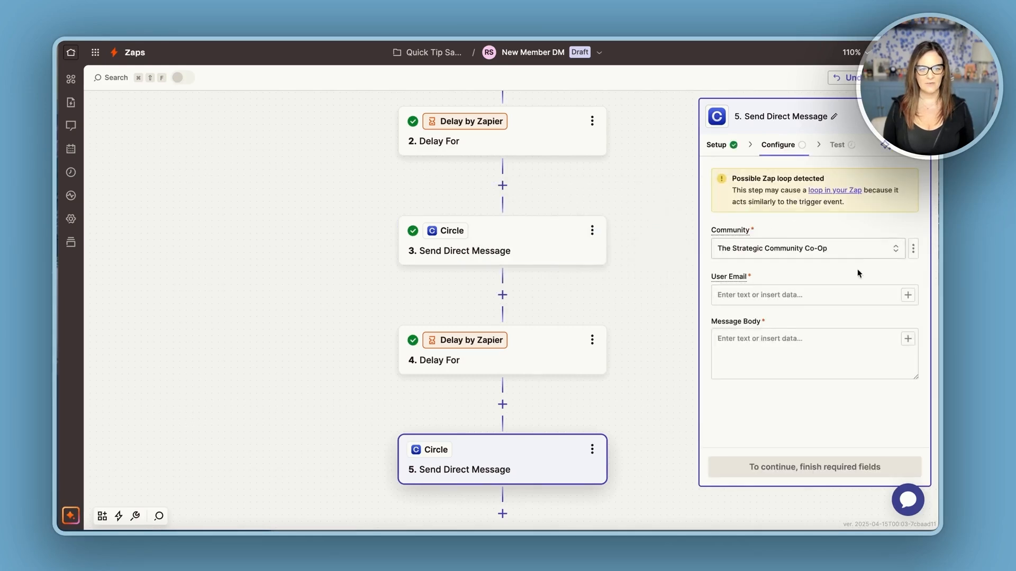
pyautogui.click(745, 350)
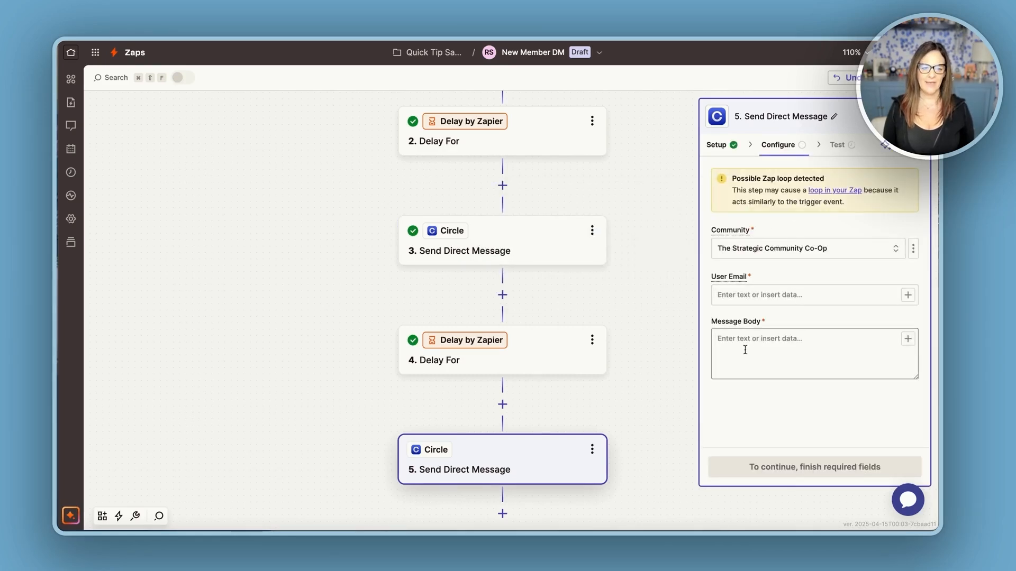
pyautogui.click(639, 390)
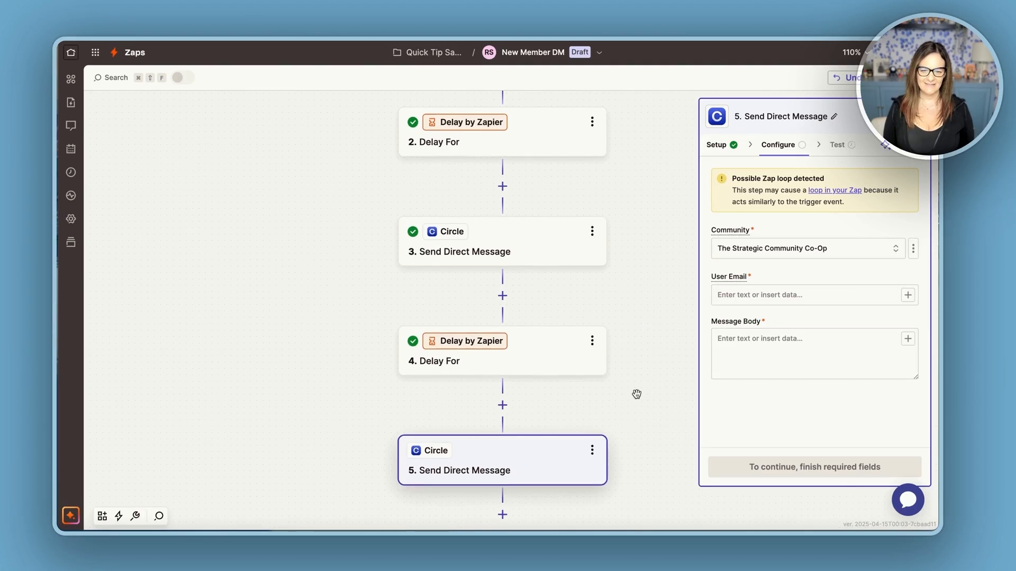
pyautogui.scroll(-2, 637, 394)
pyautogui.click(641, 393)
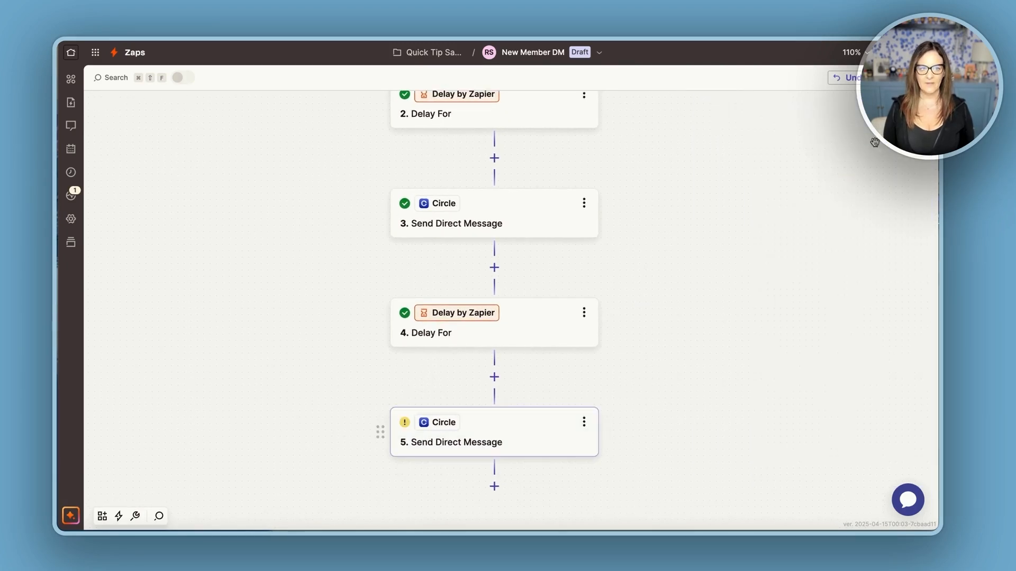